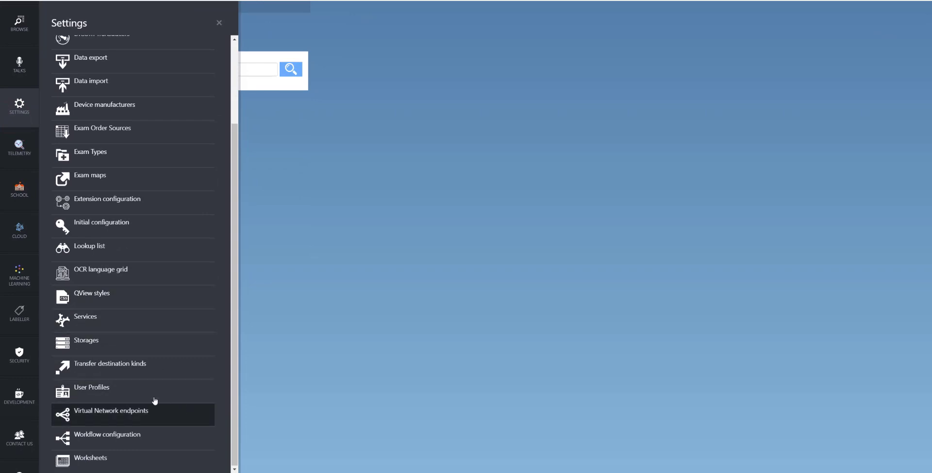
- Open the User Profiles settings and select My Global Default Profile Template
{"action": "left_click", "coordinate": [135, 394]}
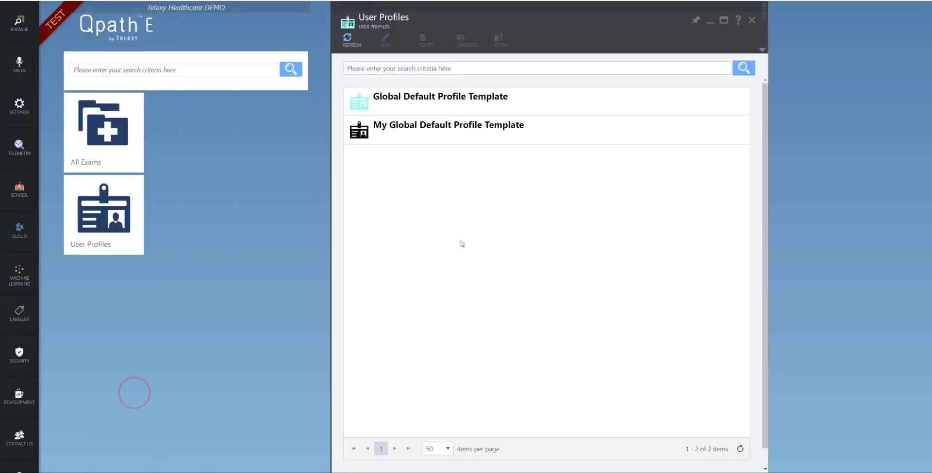
{"action": "left_click", "coordinate": [381, 140]}
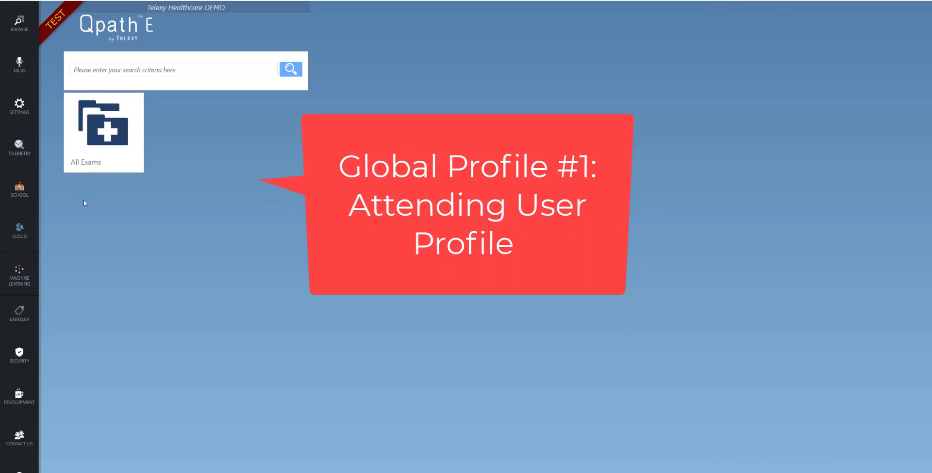
- Open the All Exams list and hide its Gender and Identity issuer columns
{"action": "left_click", "coordinate": [90, 156]}
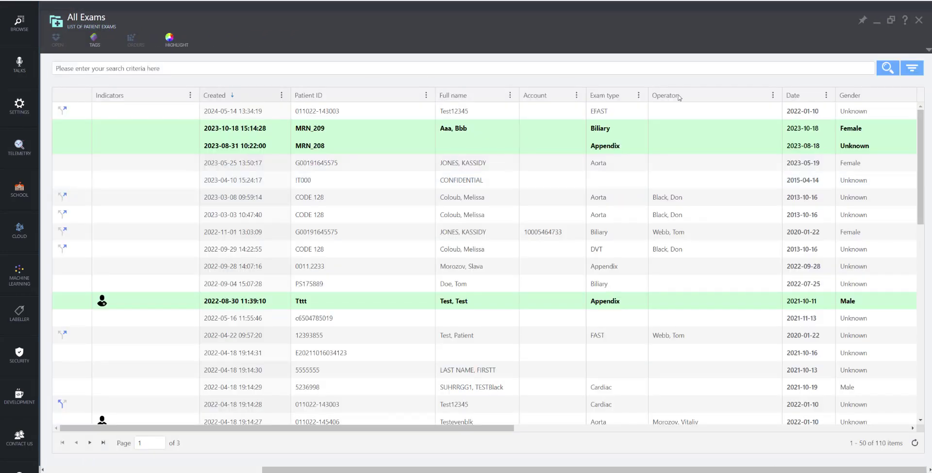
{"action": "left_click", "coordinate": [509, 95]}
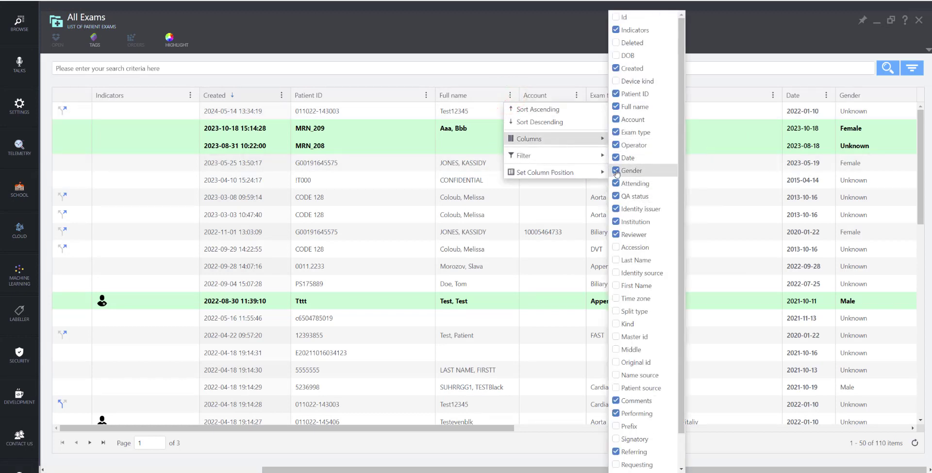
{"action": "left_click", "coordinate": [616, 170]}
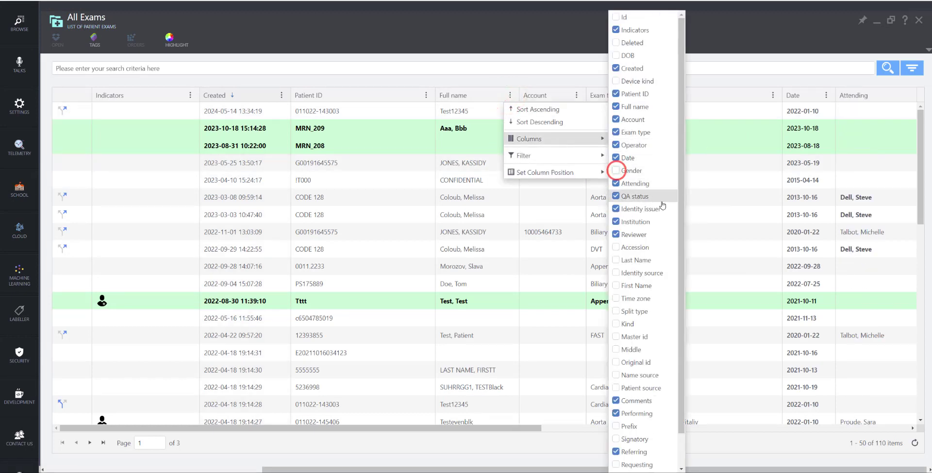
{"action": "left_click", "coordinate": [615, 210]}
- Filter the exam list so that Attending is equal to [Me]
{"action": "left_click", "coordinate": [811, 95]}
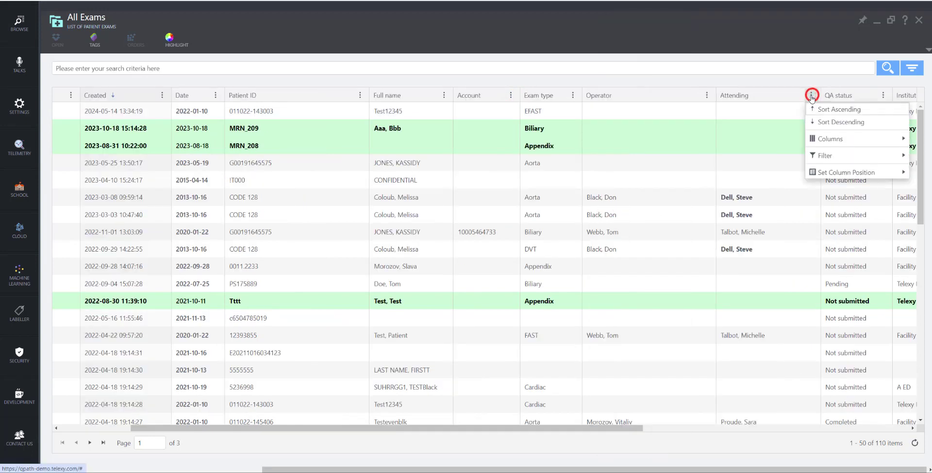
{"action": "mouse_move", "coordinate": [824, 155]}
{"action": "left_click", "coordinate": [749, 189]}
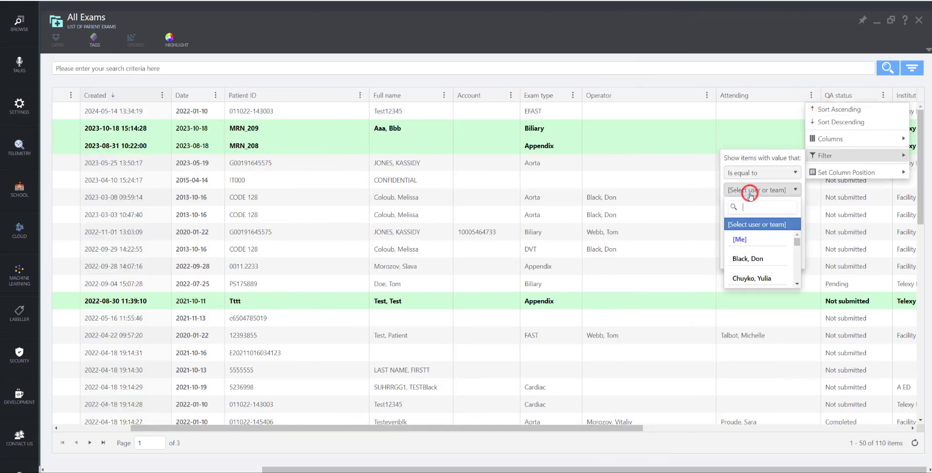
{"action": "left_click", "coordinate": [740, 239]}
{"action": "left_click", "coordinate": [738, 259]}
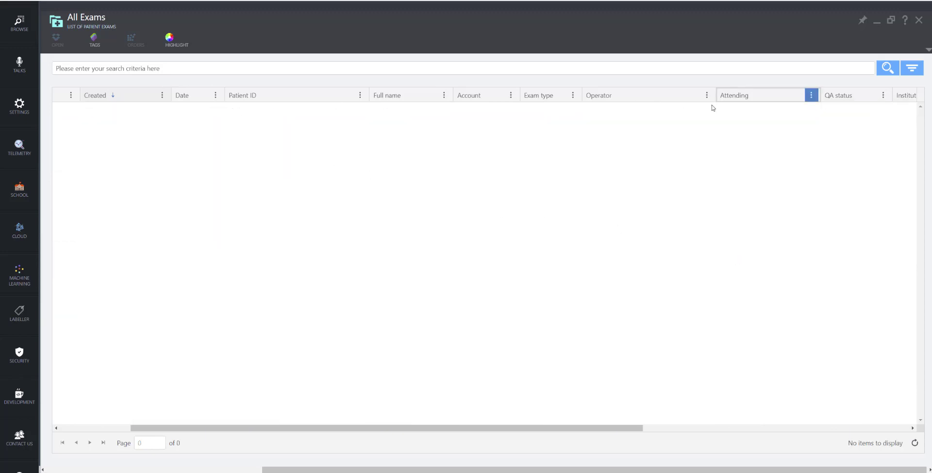
- Pin the filtered list to the startboard as "My Exams - Attending", keeping its sort order and grid filter
{"action": "left_click", "coordinate": [860, 22]}
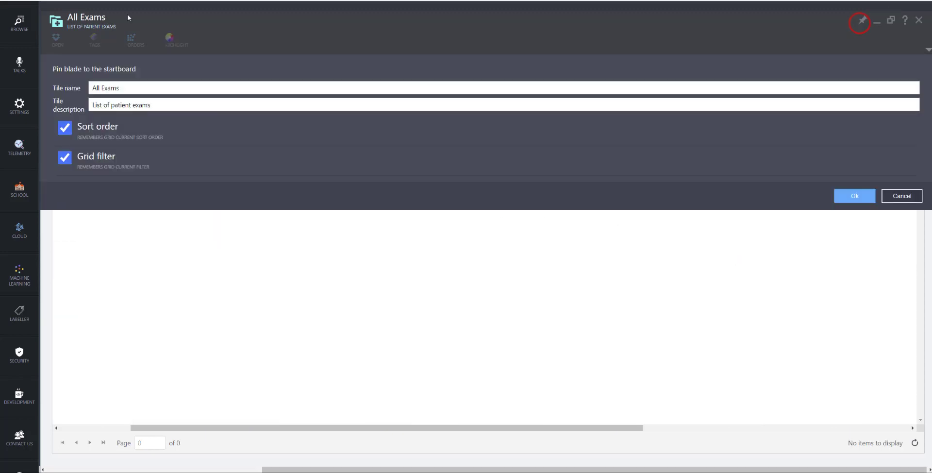
{"action": "left_click_drag", "start_coordinate": [121, 88], "coordinate": [91, 87]}
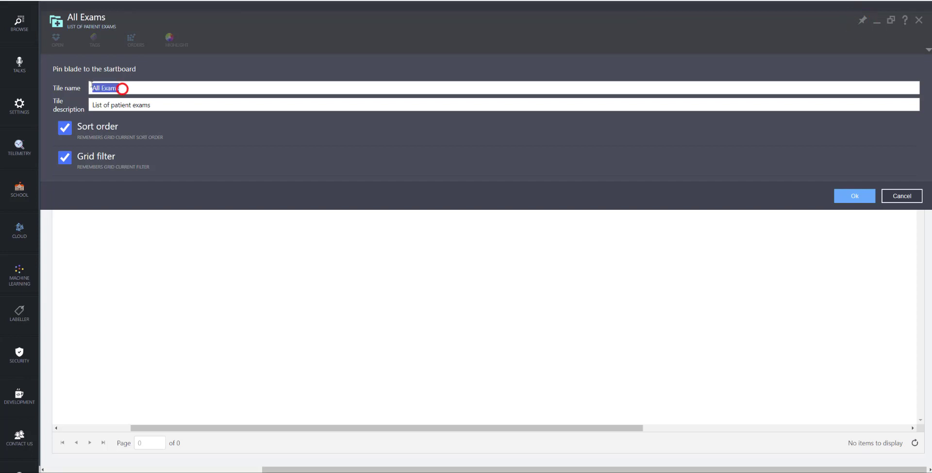
{"action": "type", "text": "My"}
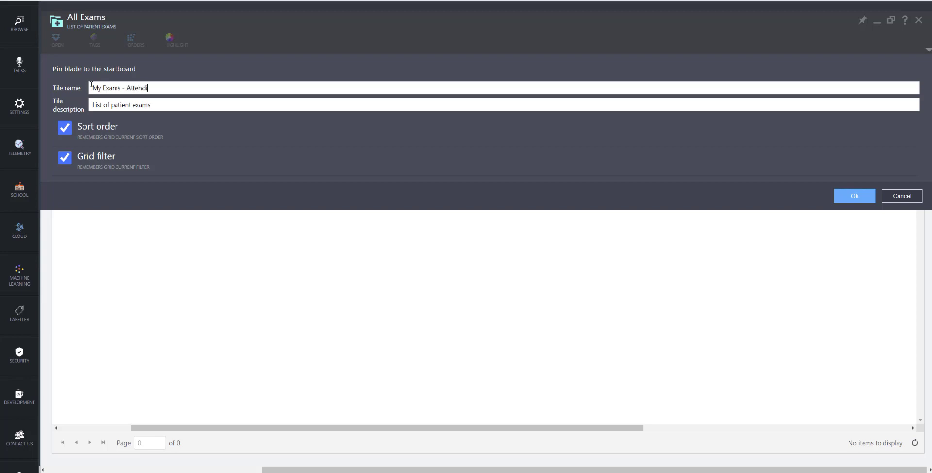
{"action": "left_click", "coordinate": [854, 198]}
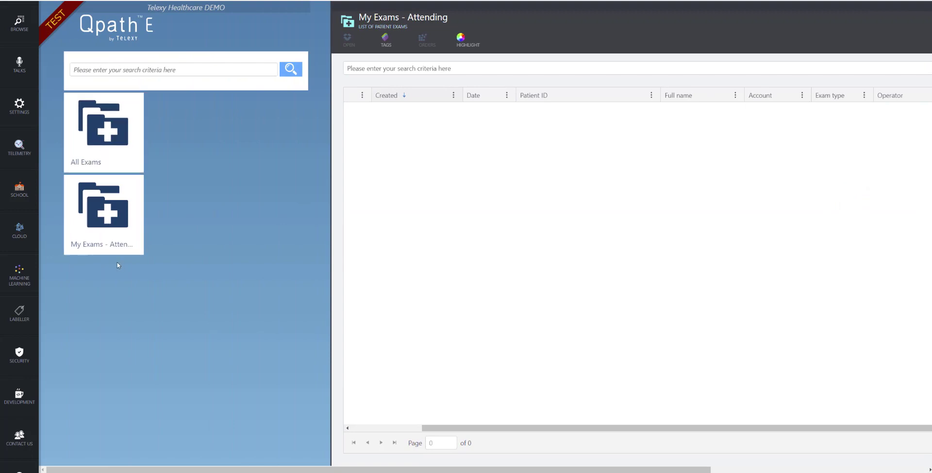
- Open All Exams again and filter it so that QA status is equal to Pending
{"action": "left_click", "coordinate": [128, 162]}
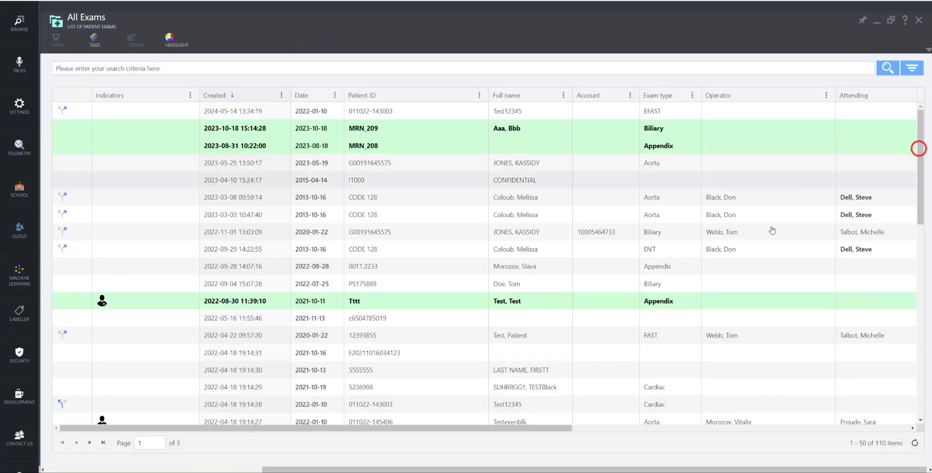
{"action": "scroll", "coordinate": [529, 432], "scroll_direction": "right", "scroll_amount": 5}
{"action": "left_click", "coordinate": [654, 95]}
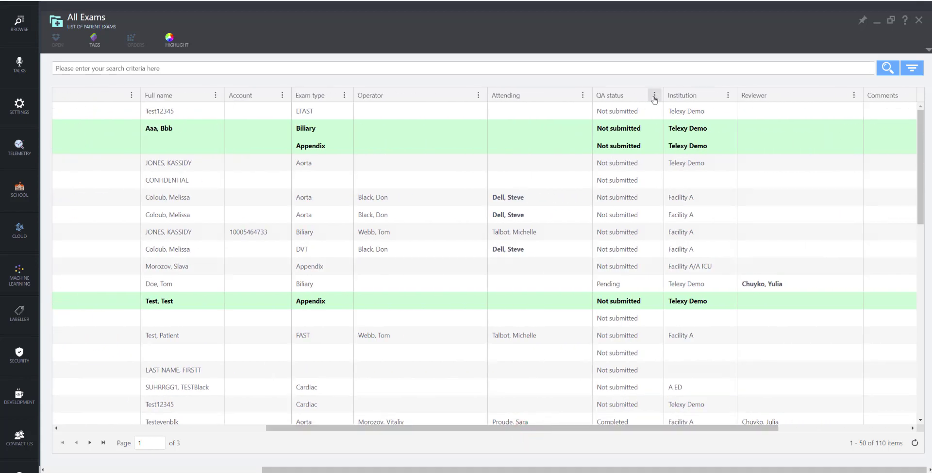
{"action": "mouse_move", "coordinate": [679, 155]}
{"action": "left_click", "coordinate": [791, 189]}
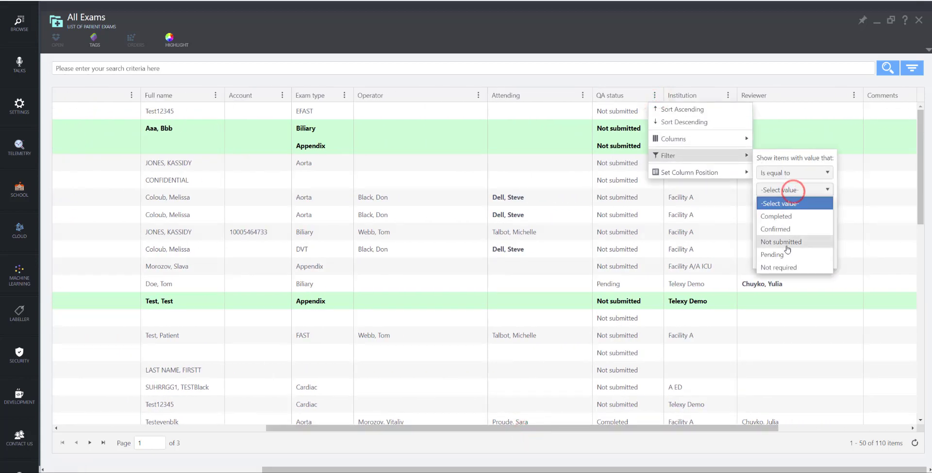
{"action": "left_click", "coordinate": [771, 255]}
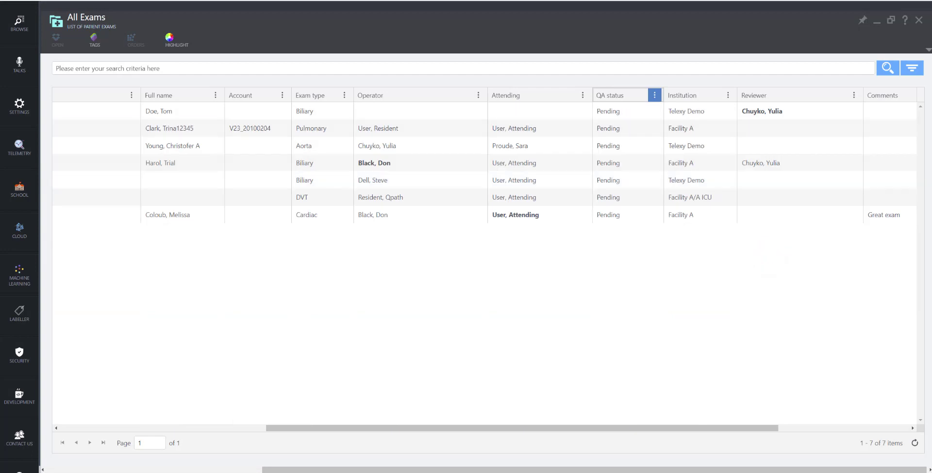
- Pin the filtered list to the startboard as "Pending Exams", keeping its sort order and grid filter, and close the list
{"action": "left_click", "coordinate": [863, 21]}
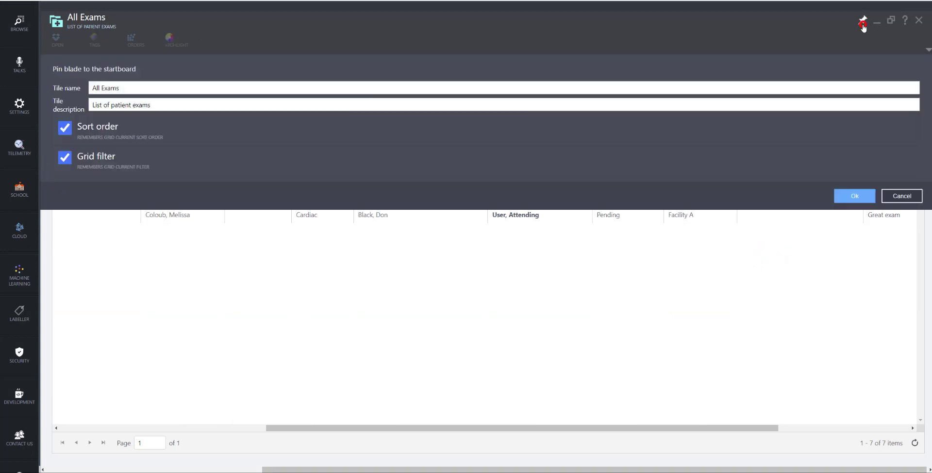
{"action": "key", "text": "BackSpace"}
{"action": "type", "text": "Pending"}
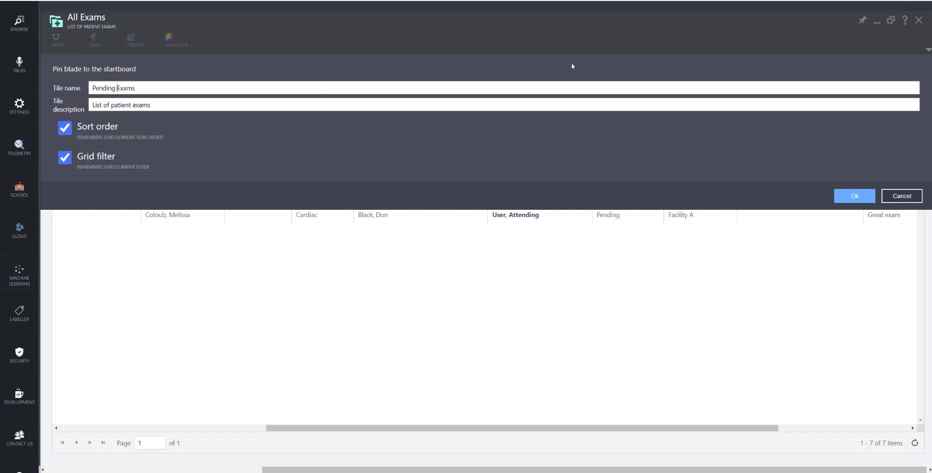
{"action": "left_click", "coordinate": [853, 195]}
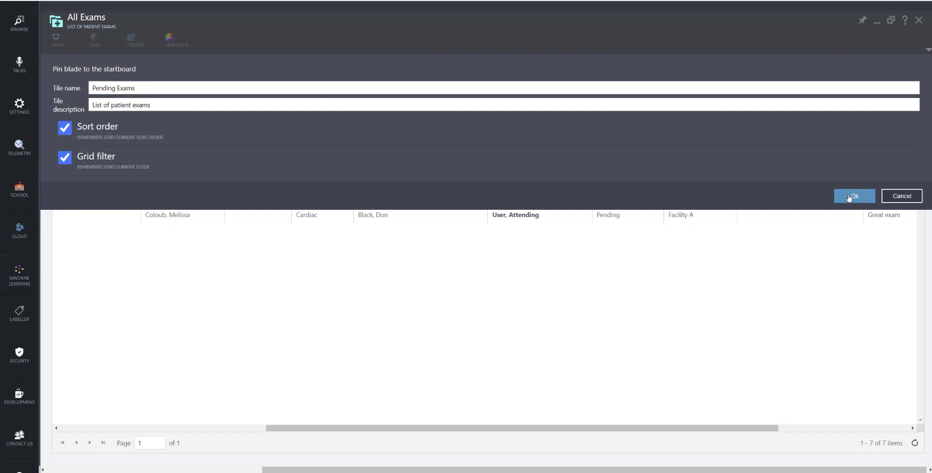
{"action": "left_click", "coordinate": [19, 83]}
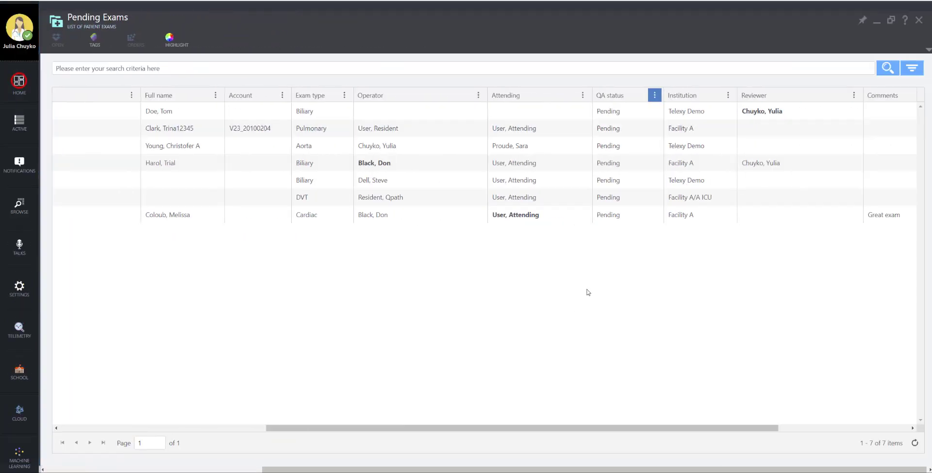
{"action": "left_click", "coordinate": [919, 21]}
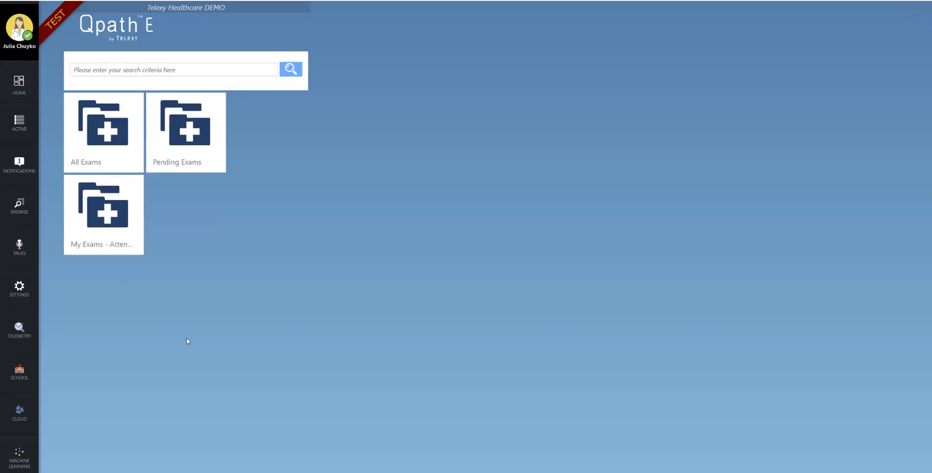
- Save My Global Default Profile Template as a template in the User Profiles settings
{"action": "left_click", "coordinate": [19, 298]}
{"action": "scroll", "coordinate": [131, 339], "scroll_direction": "down", "scroll_amount": 3}
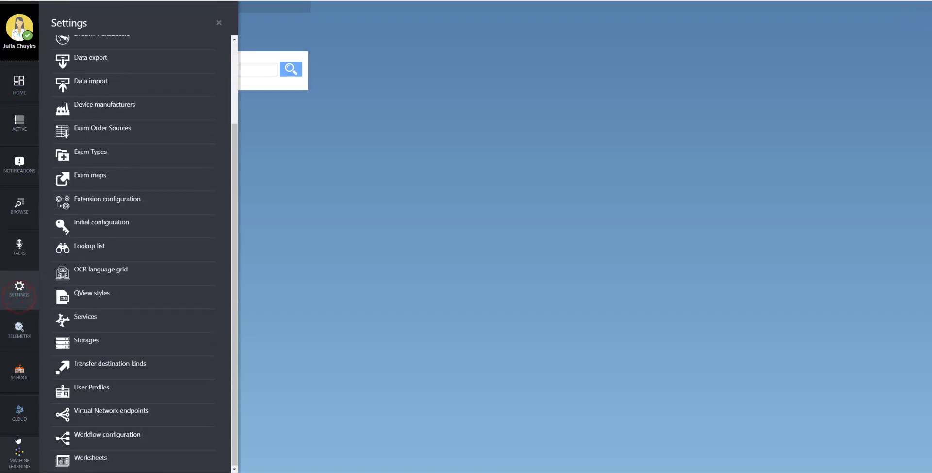
{"action": "left_click", "coordinate": [131, 395]}
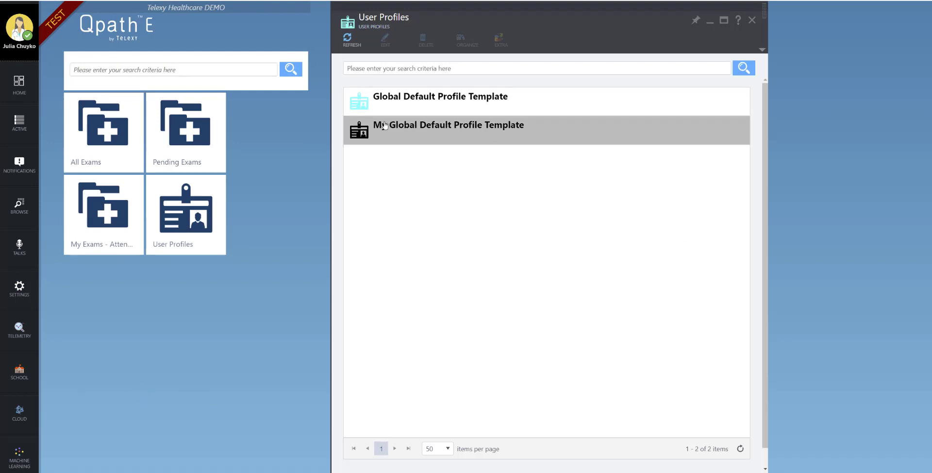
{"action": "left_click", "coordinate": [475, 144]}
{"action": "left_click", "coordinate": [463, 48]}
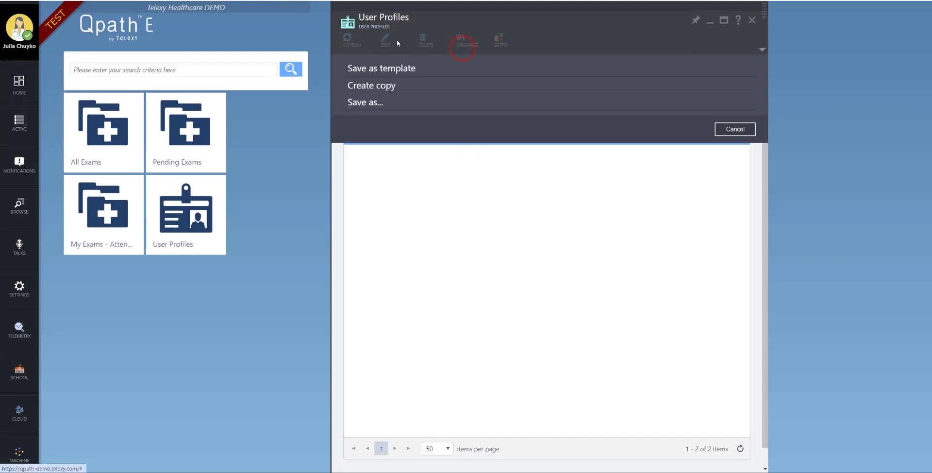
{"action": "left_click", "coordinate": [373, 70]}
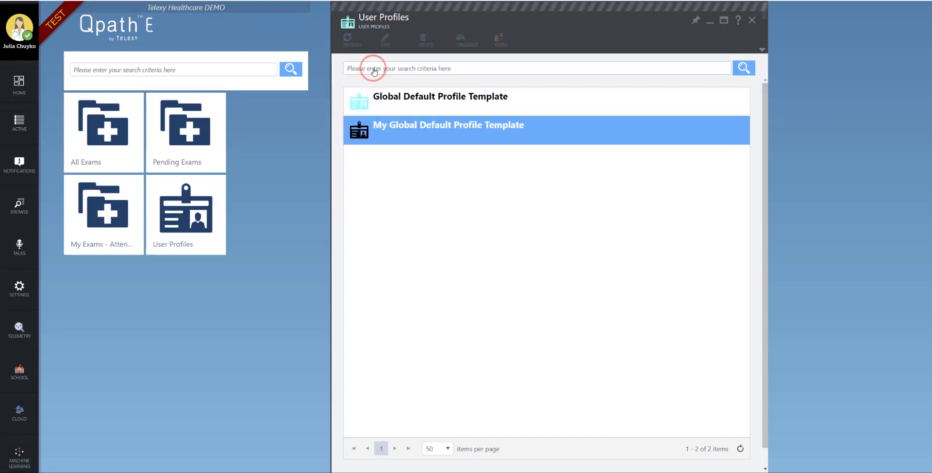
- Rename the new profile template as "Global Default Profile Template - Attending", save and close it, and refresh the profile list
{"action": "double_click", "coordinate": [493, 104]}
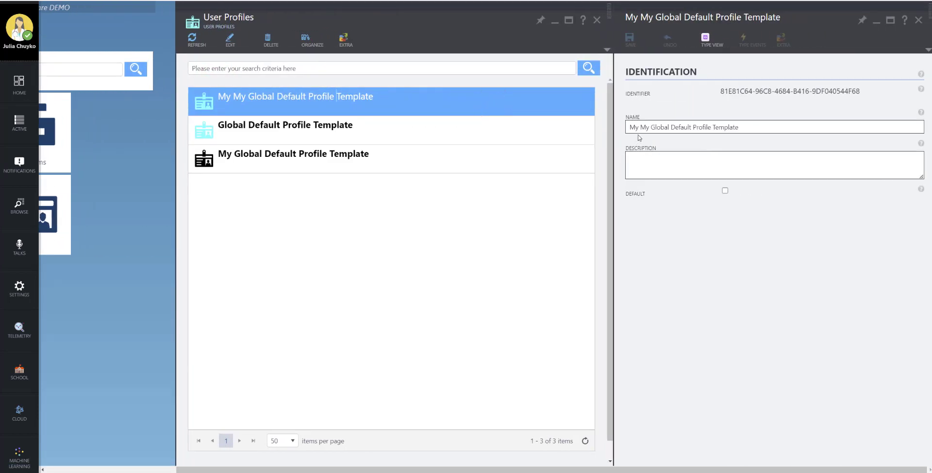
{"action": "left_click_drag", "start_coordinate": [649, 127], "coordinate": [629, 128]}
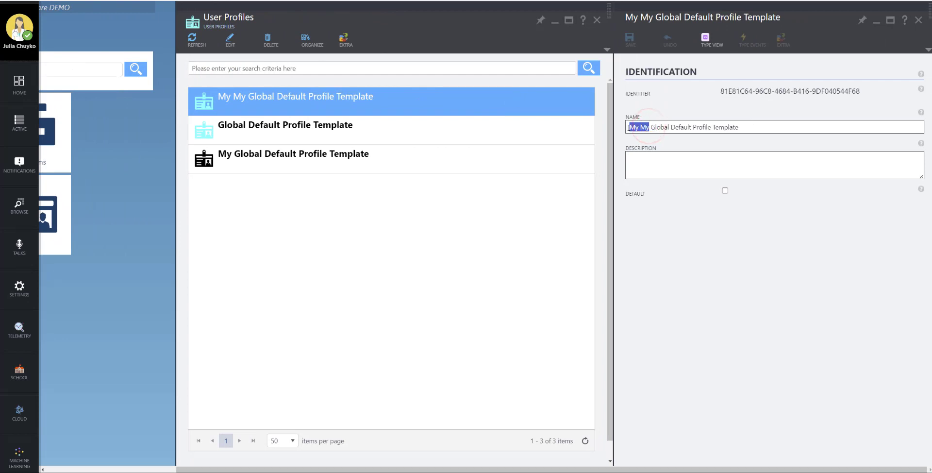
{"action": "key", "text": "BackSpace"}
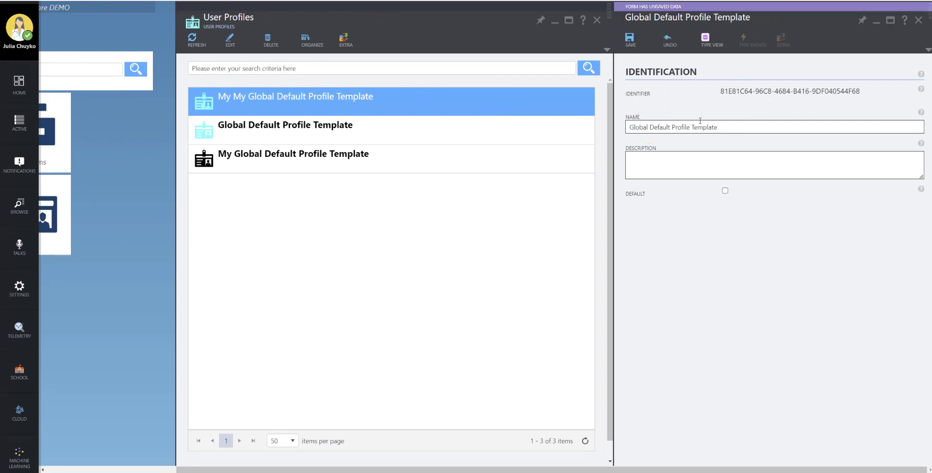
{"action": "left_click", "coordinate": [723, 126]}
{"action": "left_click", "coordinate": [629, 47]}
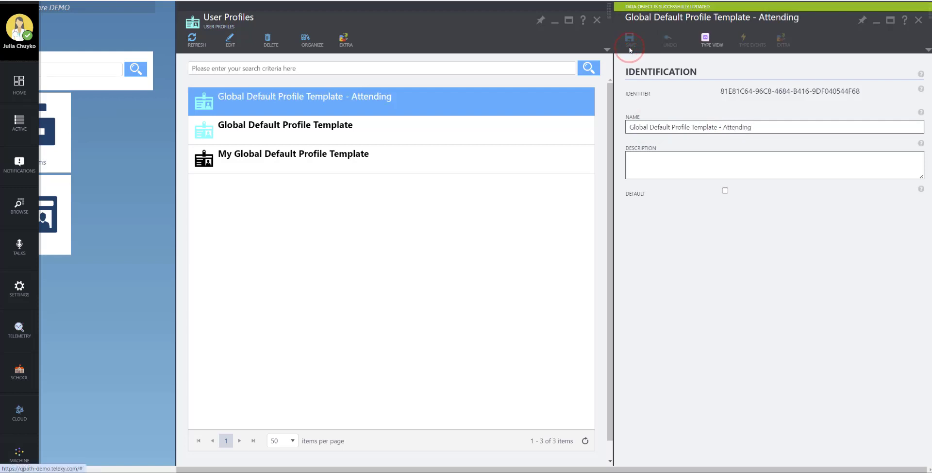
{"action": "left_click", "coordinate": [918, 20]}
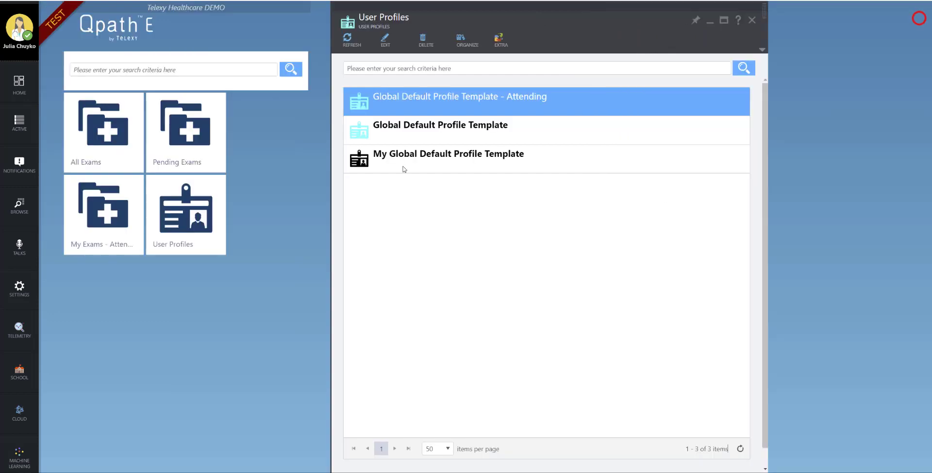
{"action": "left_click", "coordinate": [352, 50]}
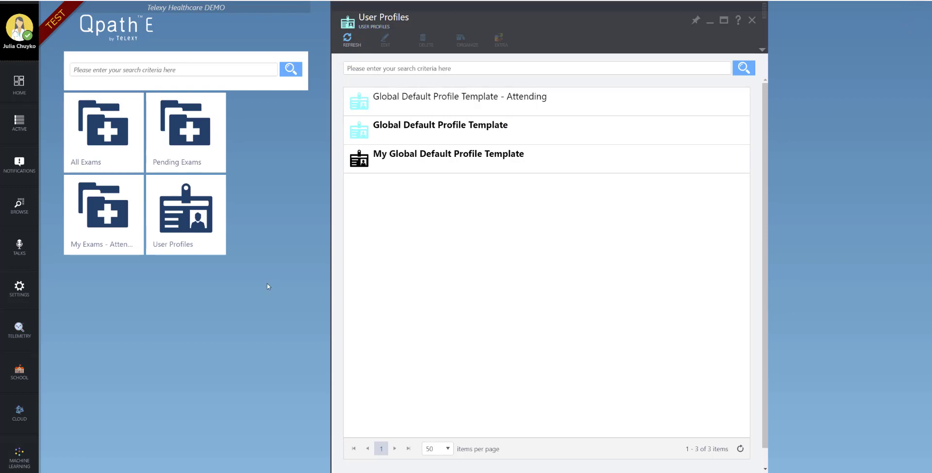
- Set Global Default Profile Template - Attending as the default profile and refresh the list
{"action": "left_click", "coordinate": [401, 104]}
{"action": "left_click", "coordinate": [464, 49]}
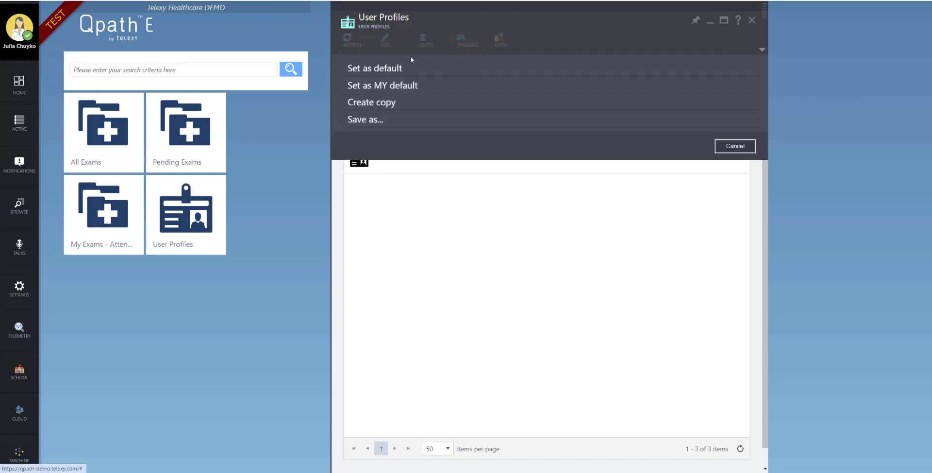
{"action": "left_click", "coordinate": [386, 68]}
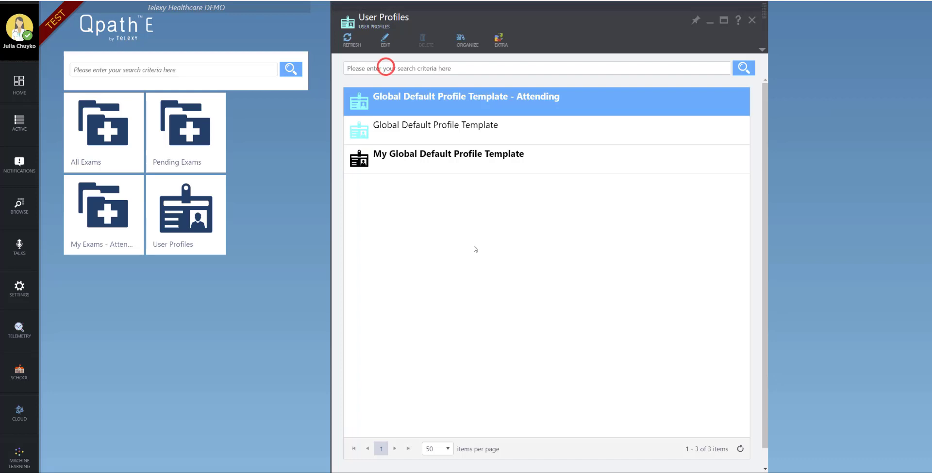
{"action": "left_click", "coordinate": [347, 39]}
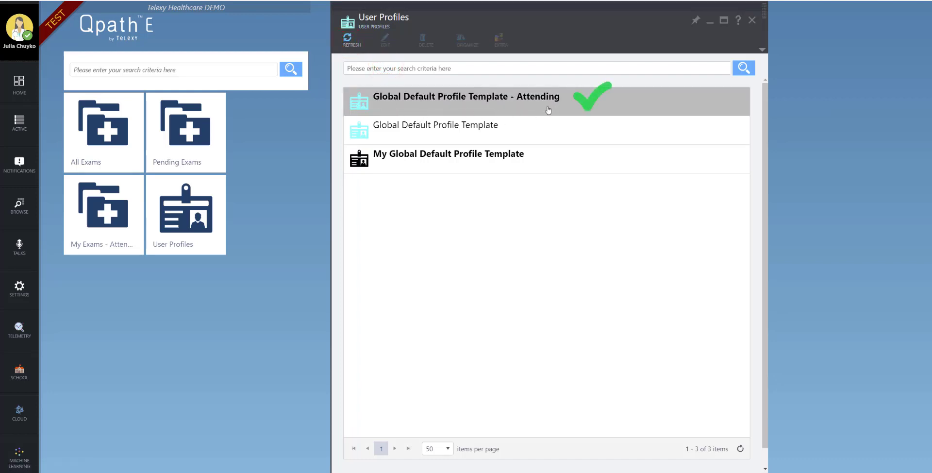
- Open the security Units tree, restore its window to a smaller size, and select Facility A under Telexy Demo
{"action": "scroll", "coordinate": [19, 310], "scroll_direction": "down", "scroll_amount": 5}
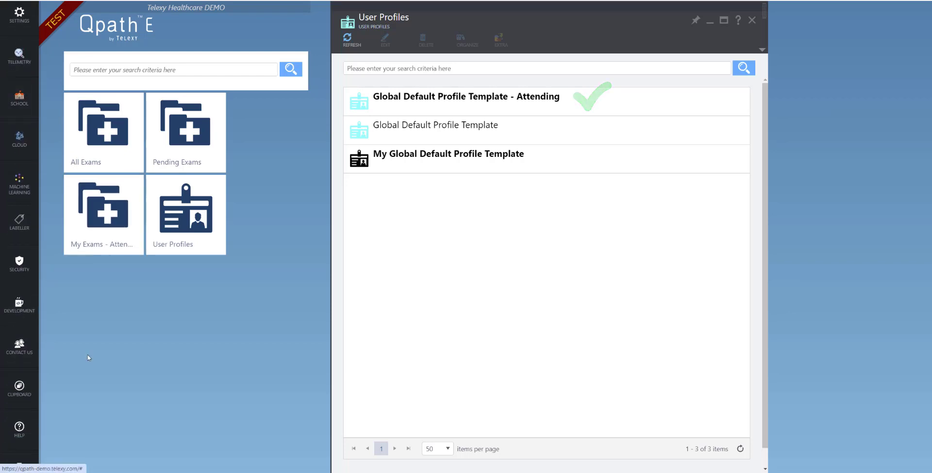
{"action": "left_click", "coordinate": [21, 265]}
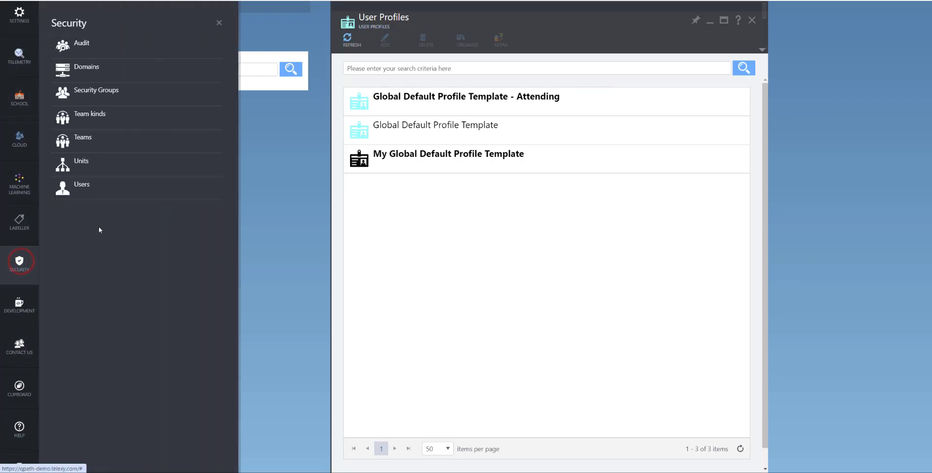
{"action": "left_click", "coordinate": [118, 169]}
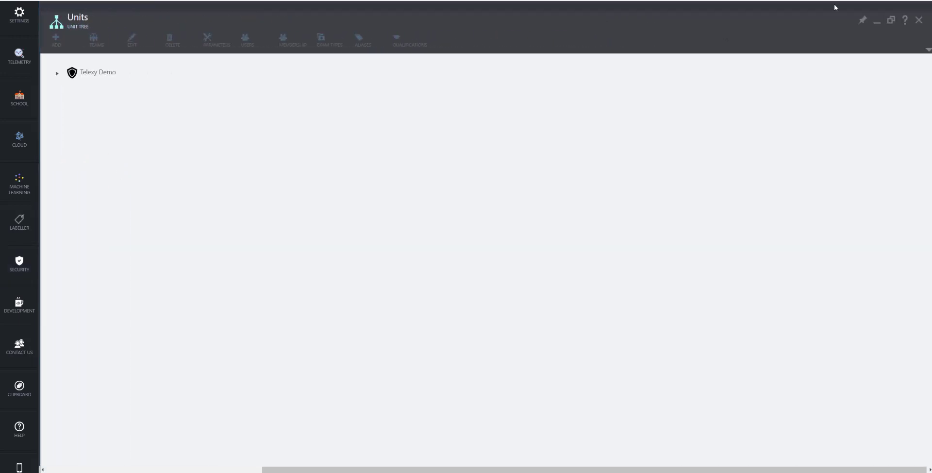
{"action": "left_click", "coordinate": [890, 20]}
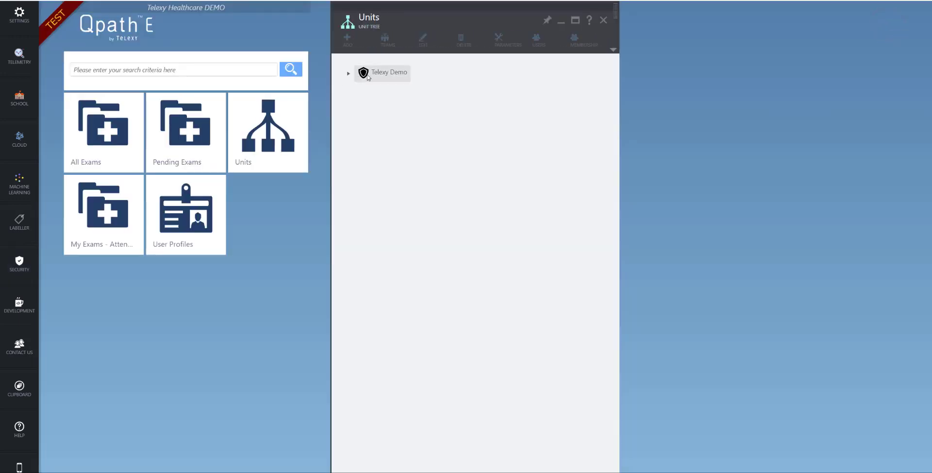
{"action": "left_click", "coordinate": [348, 73]}
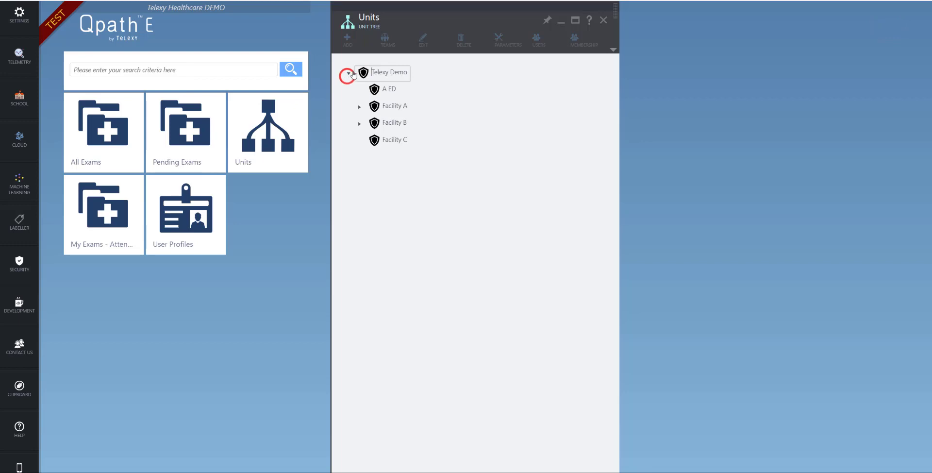
{"action": "left_click", "coordinate": [393, 110]}
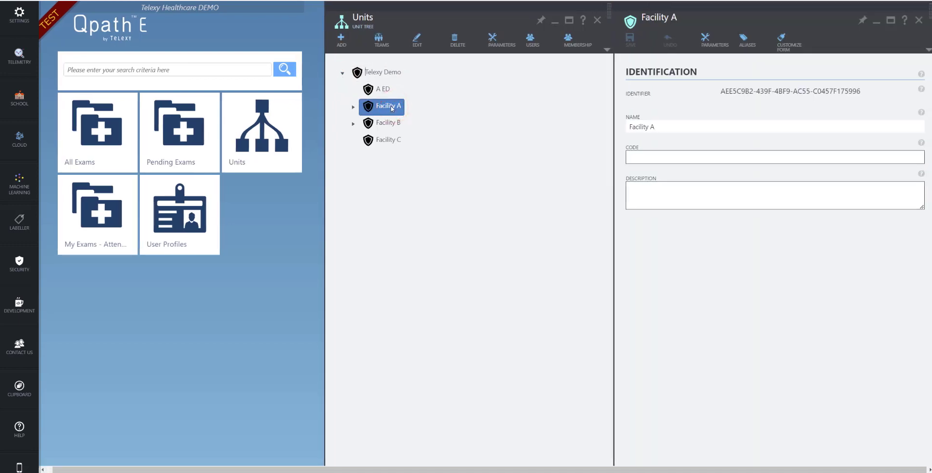
- Reset settings to system defaults for all member users of Facility A's ATTENDINGS security group
{"action": "left_click", "coordinate": [578, 41]}
{"action": "left_click", "coordinate": [688, 99]}
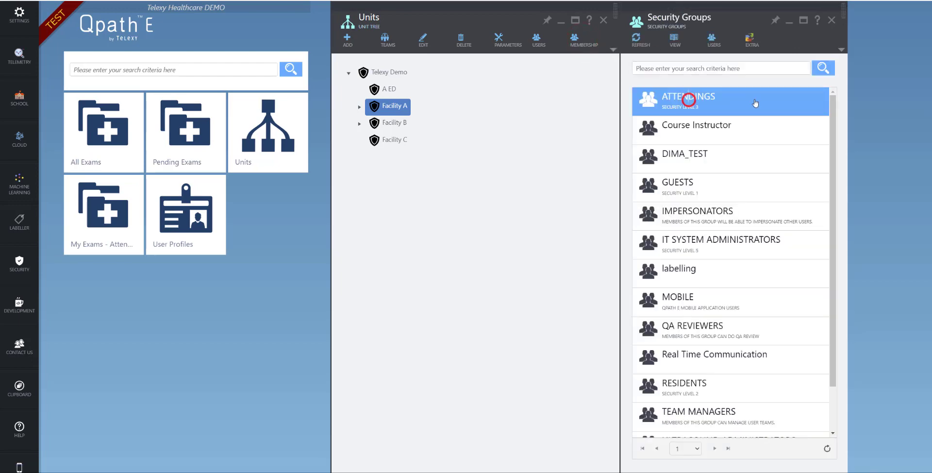
{"action": "left_click", "coordinate": [714, 40]}
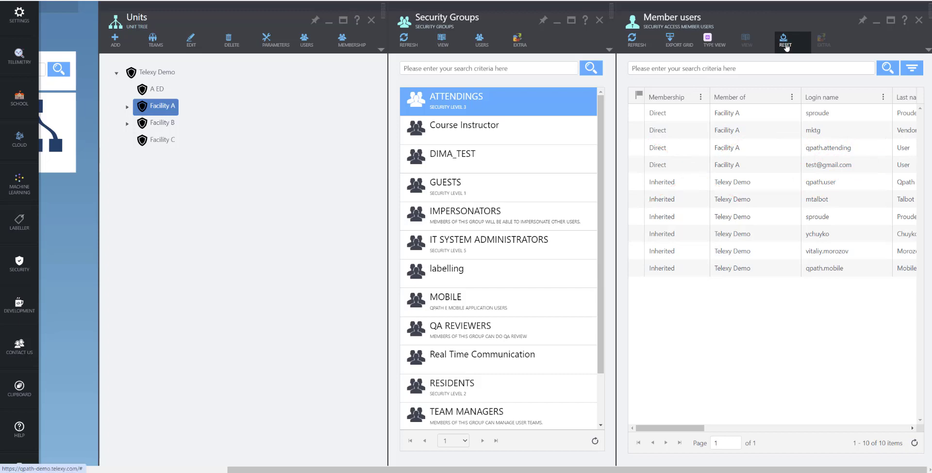
{"action": "left_click", "coordinate": [785, 47]}
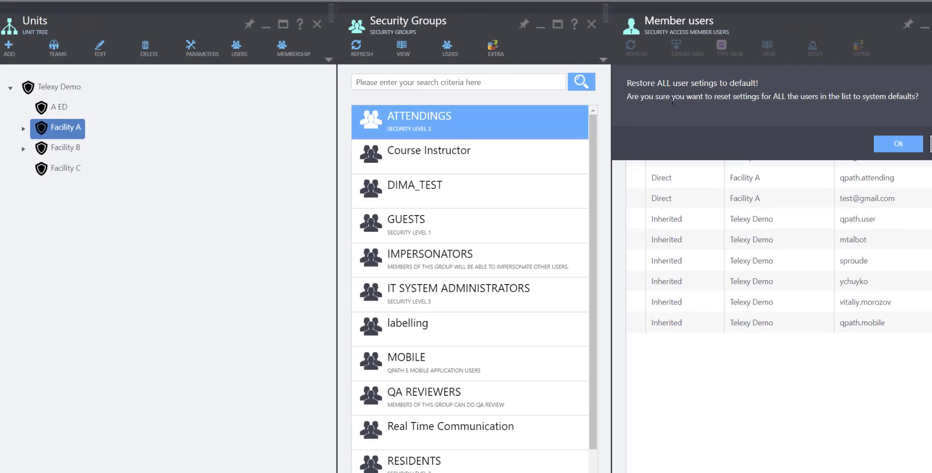
{"action": "left_click", "coordinate": [896, 142]}
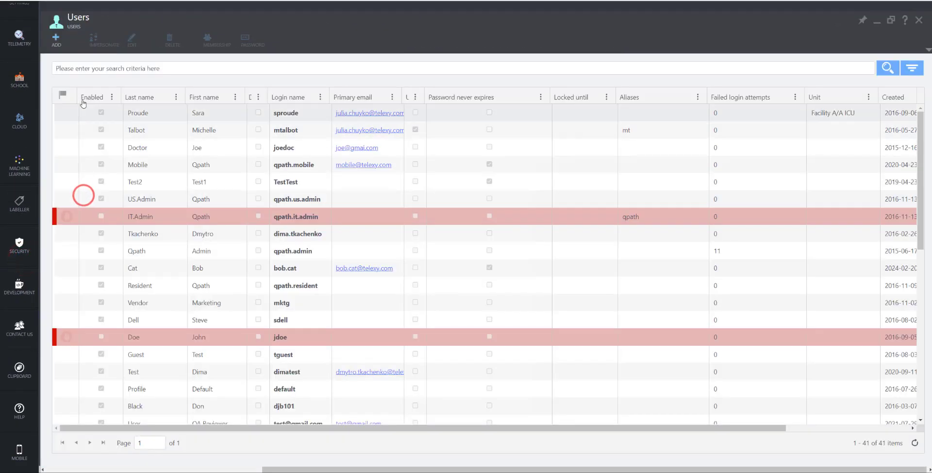
- Search the Users list for the attending's login name and impersonate the first matching user
{"action": "left_click", "coordinate": [92, 69]}
{"action": "type", "text": "sp"}
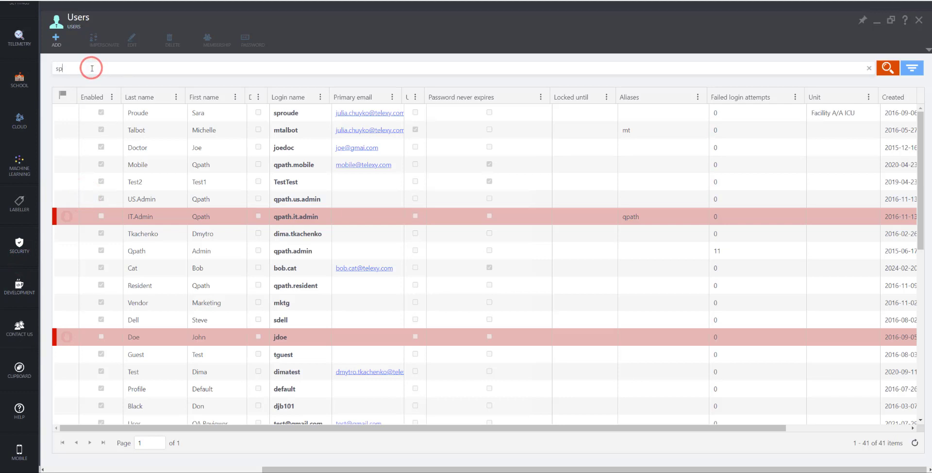
{"action": "type", "text": "r"}
{"action": "left_click", "coordinate": [301, 111]}
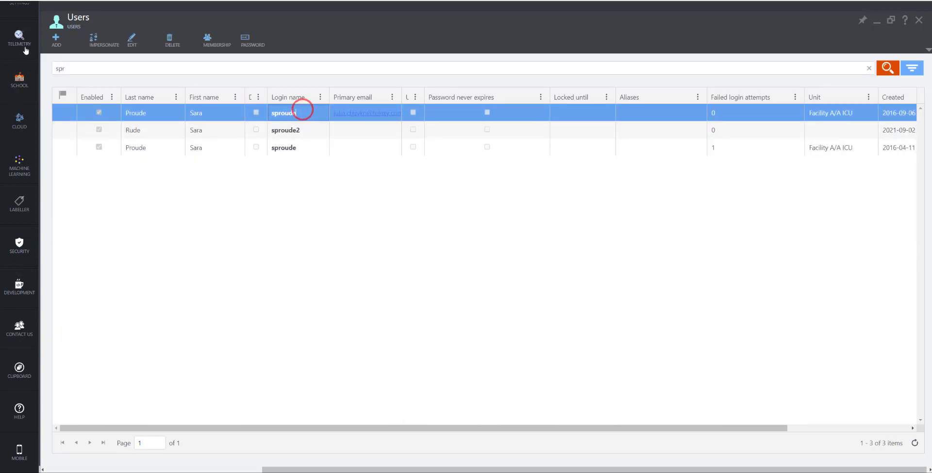
{"action": "left_click", "coordinate": [102, 49]}
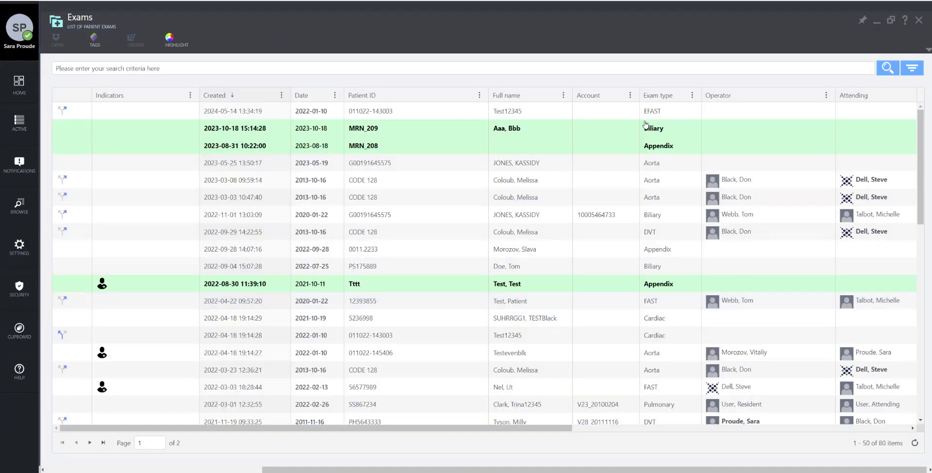
- Close the exam list, then check the My Exams - Attending and Pending Exams tiles on the impersonated user's startboard
{"action": "left_click", "coordinate": [918, 20]}
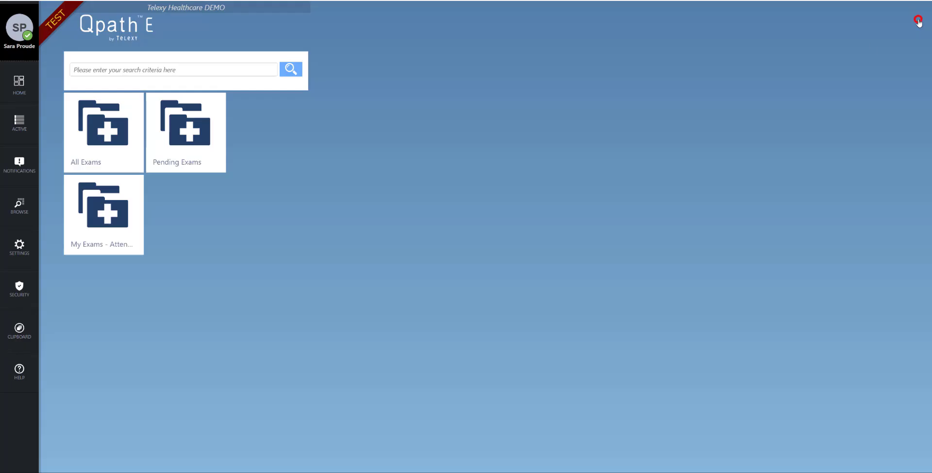
{"action": "left_click", "coordinate": [96, 233]}
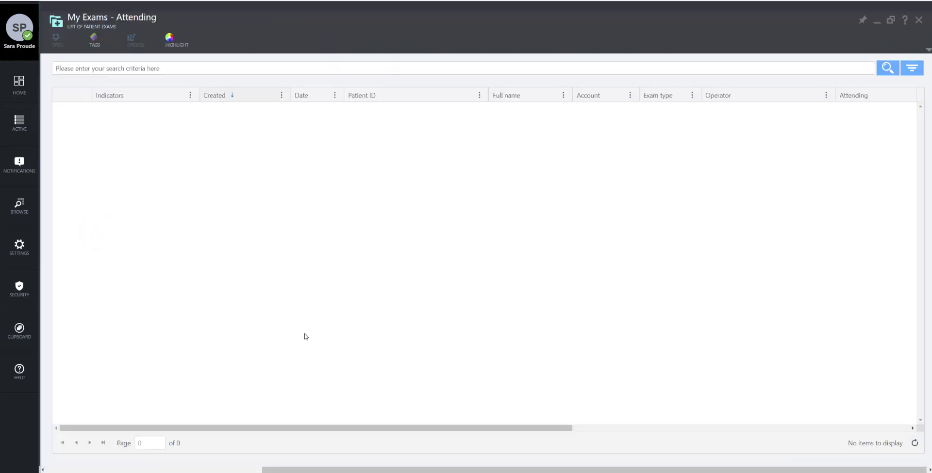
{"action": "left_click", "coordinate": [919, 19]}
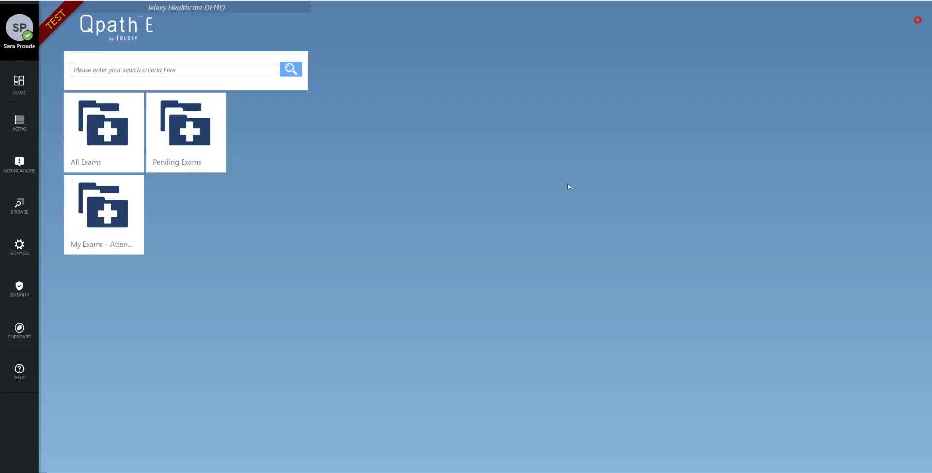
{"action": "left_click", "coordinate": [187, 160]}
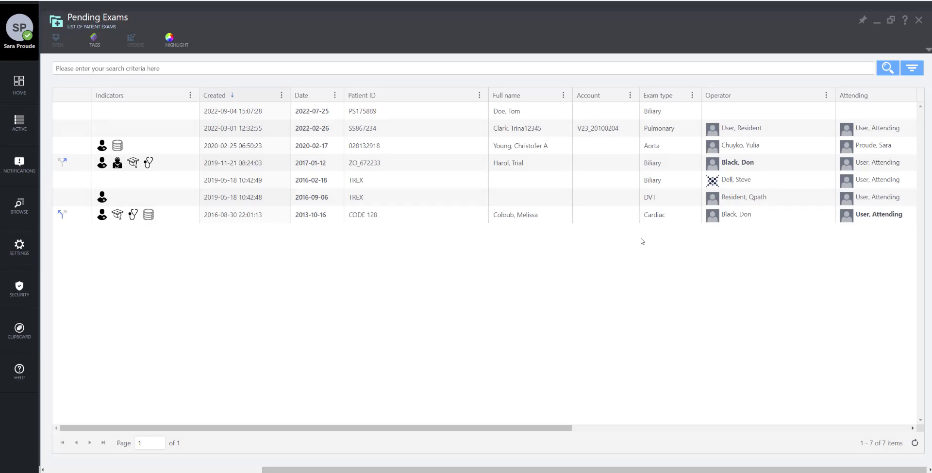
{"action": "left_click", "coordinate": [918, 20]}
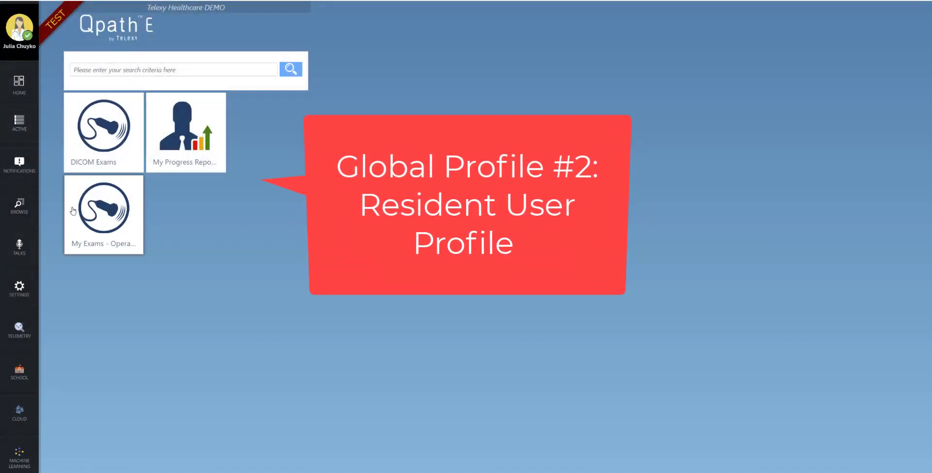
- Review all columns of the DICOM Exams tile's list, view DICOM Exams from the Browse categories, and close the list
{"action": "left_click", "coordinate": [85, 147]}
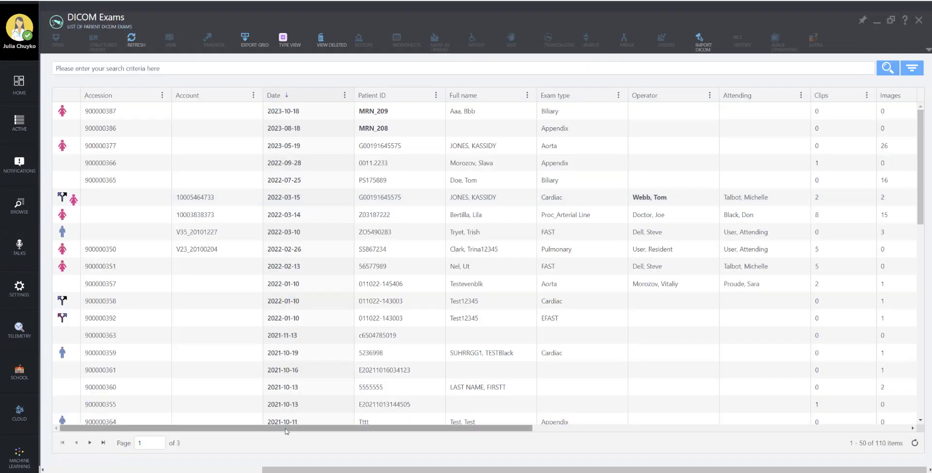
{"action": "left_click_drag", "start_coordinate": [286, 429], "coordinate": [515, 389]}
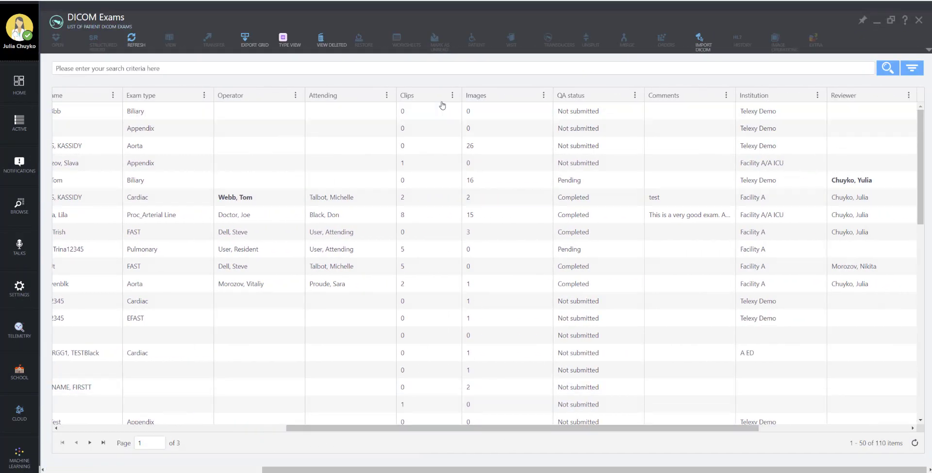
{"action": "left_click_drag", "start_coordinate": [503, 427], "coordinate": [651, 447]}
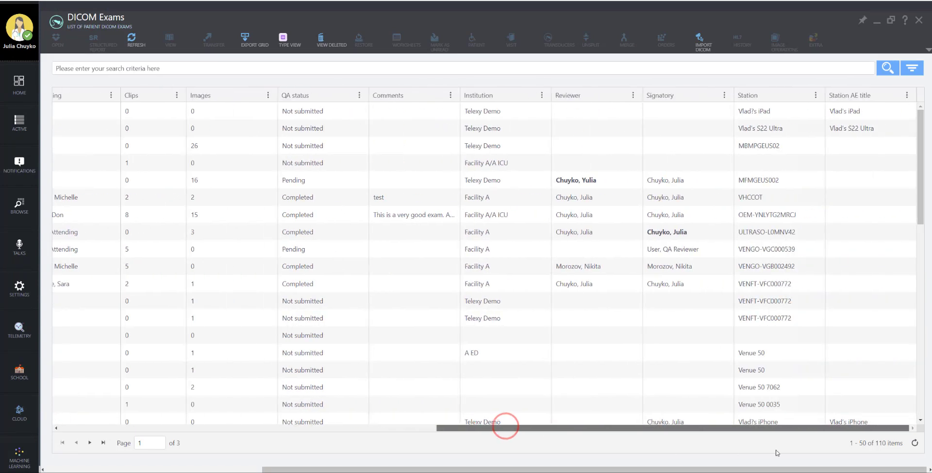
{"action": "left_click_drag", "start_coordinate": [776, 453], "coordinate": [17, 311]}
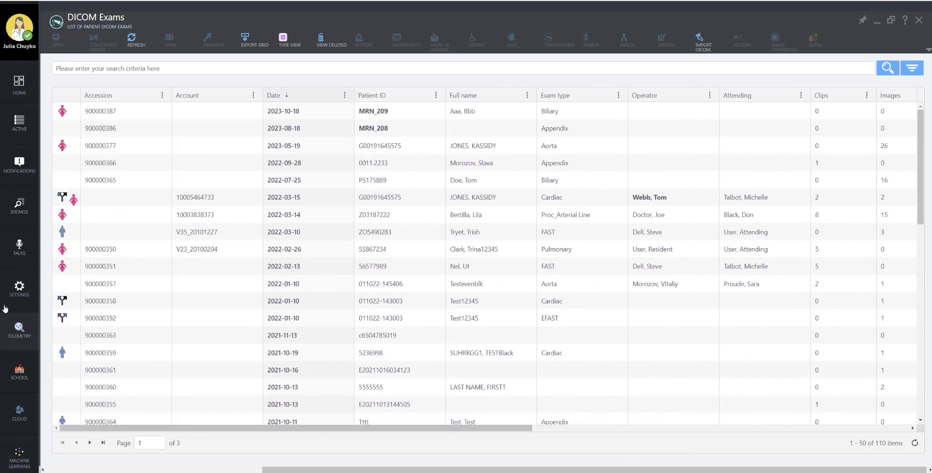
{"action": "left_click", "coordinate": [19, 215]}
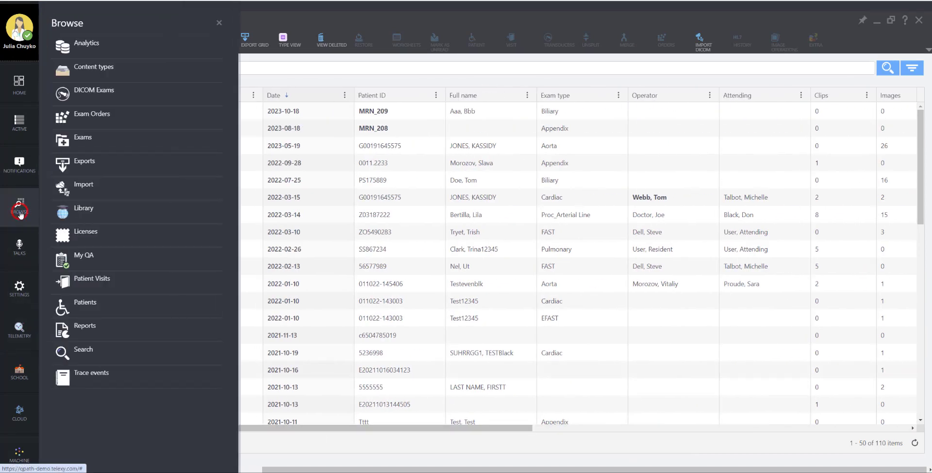
{"action": "left_click", "coordinate": [105, 99]}
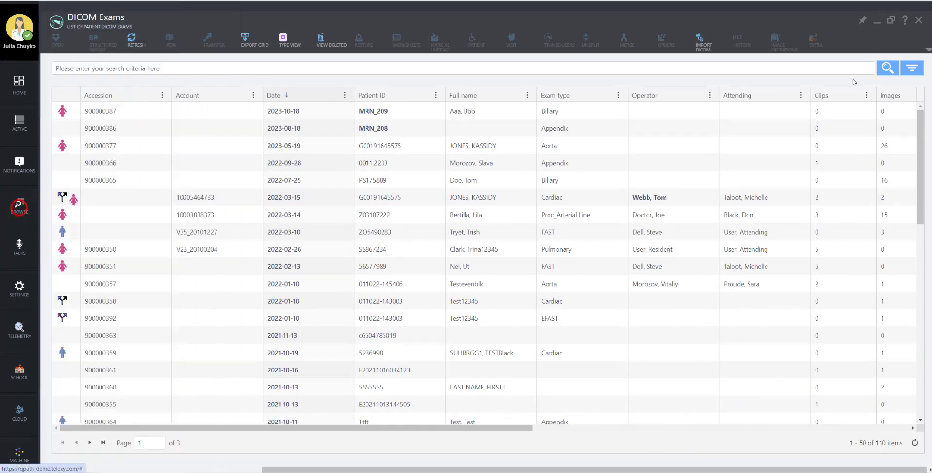
{"action": "left_click", "coordinate": [917, 19]}
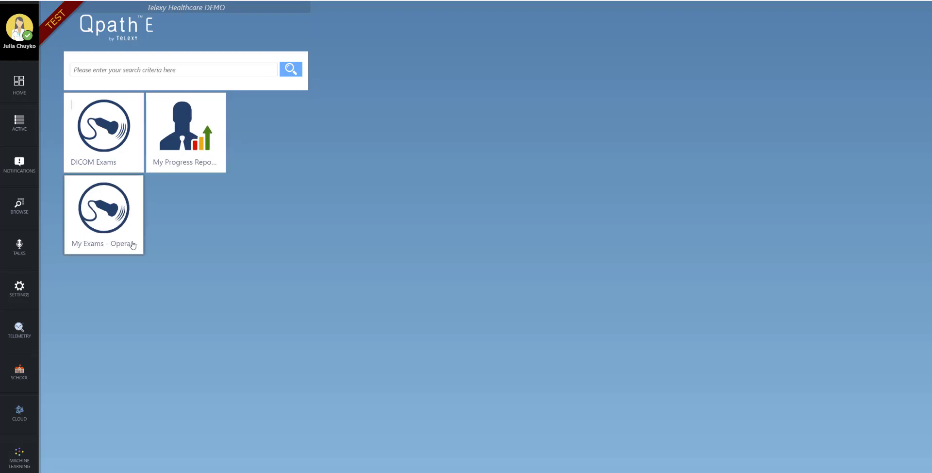
- Save My Global Default Profile Template as a new template in the User Profiles settings
{"action": "left_click", "coordinate": [19, 287]}
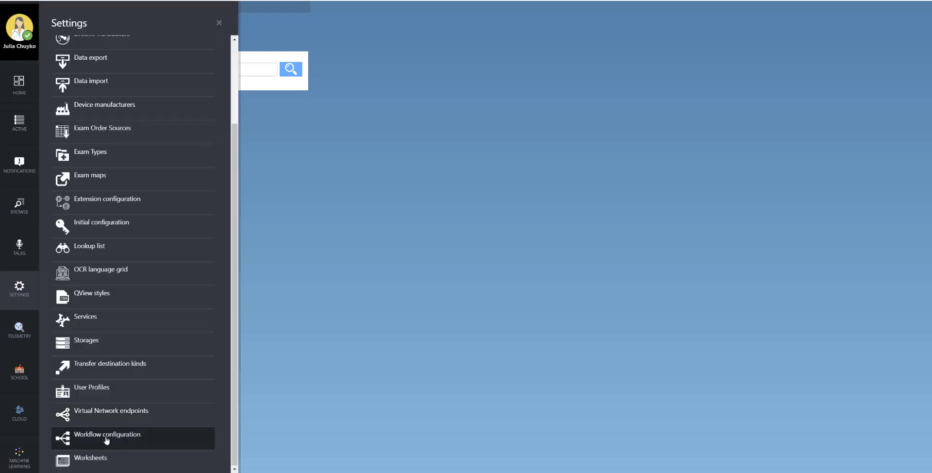
{"action": "left_click", "coordinate": [111, 391]}
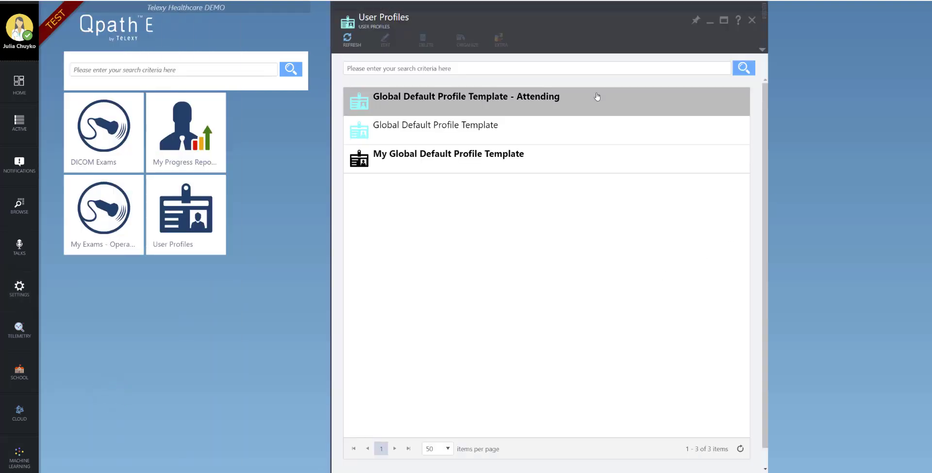
{"action": "left_click", "coordinate": [407, 160]}
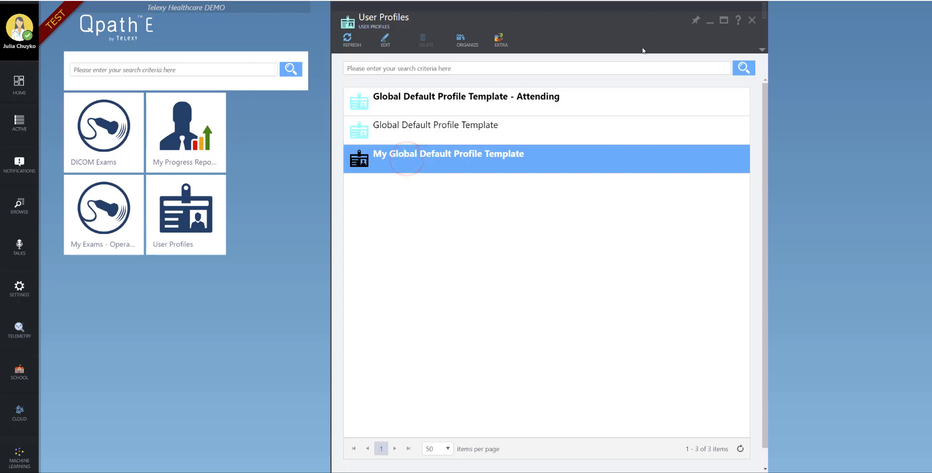
{"action": "left_click", "coordinate": [457, 48]}
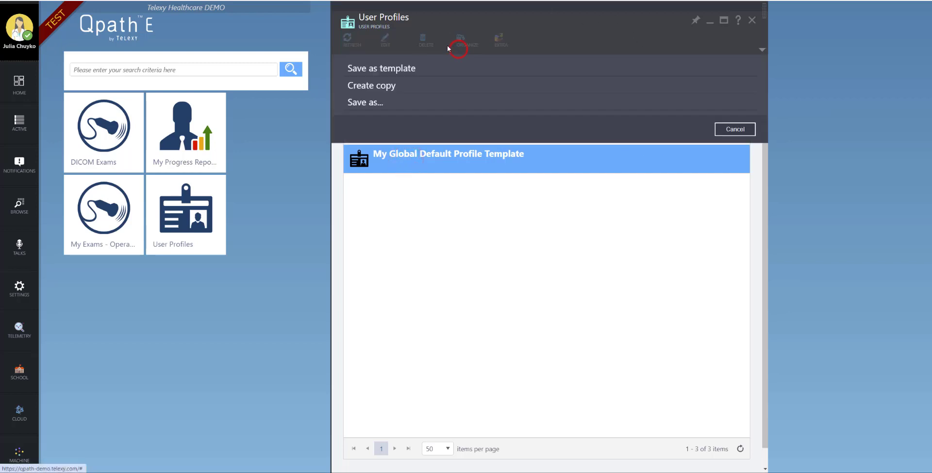
{"action": "left_click", "coordinate": [351, 68]}
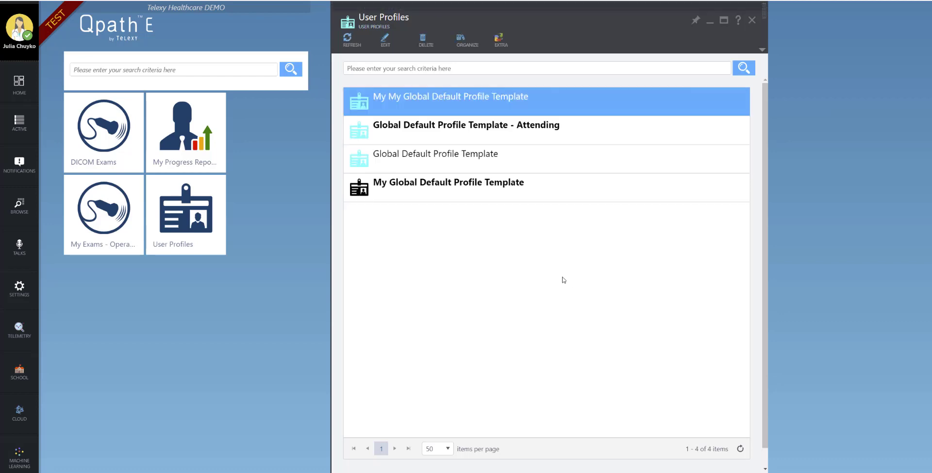
- Rename the newly created profile template as "Global Default Profile Template -Operator" and save it
{"action": "left_click", "coordinate": [386, 42]}
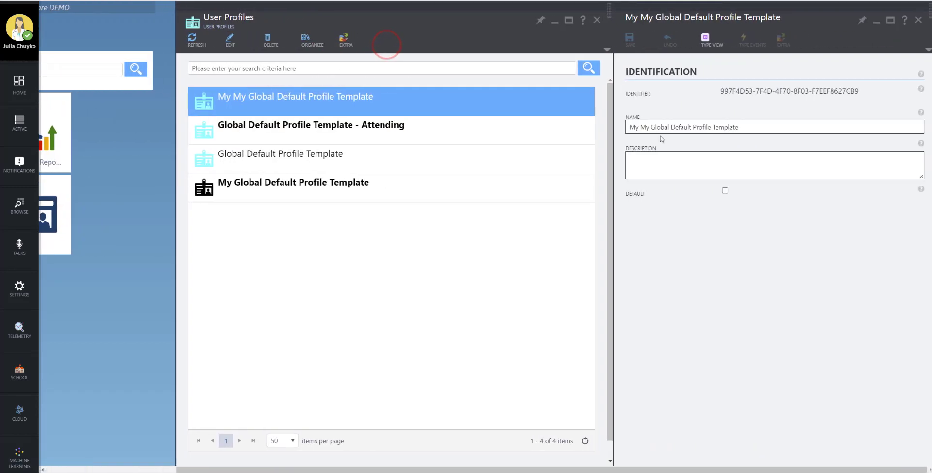
{"action": "left_click_drag", "start_coordinate": [650, 126], "coordinate": [620, 121]}
{"action": "key", "text": "BackSpace"}
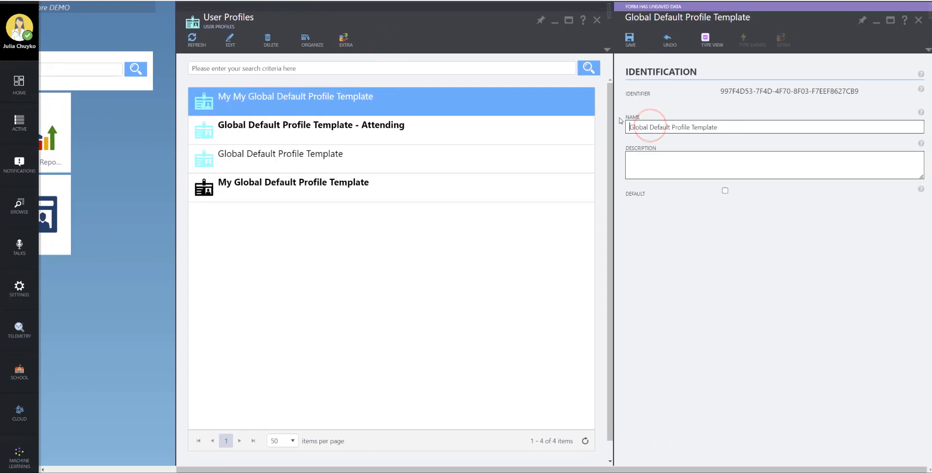
{"action": "left_click", "coordinate": [724, 129]}
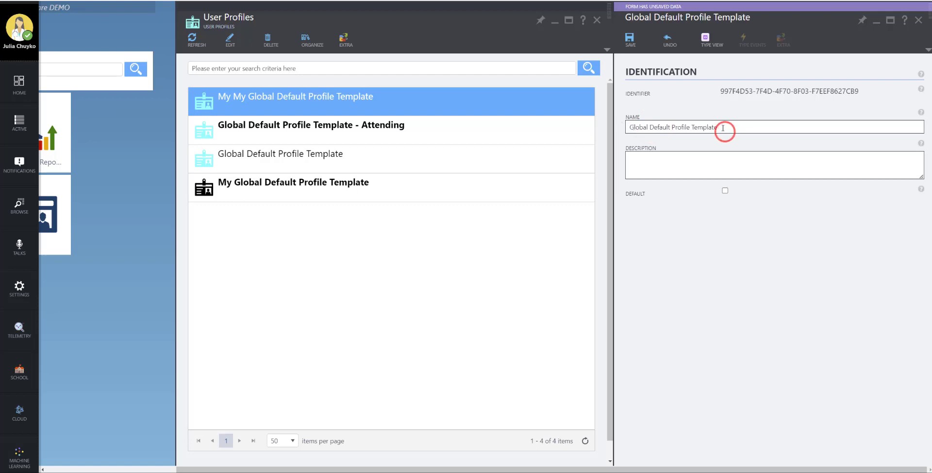
{"action": "type", "text": "-Operator"}
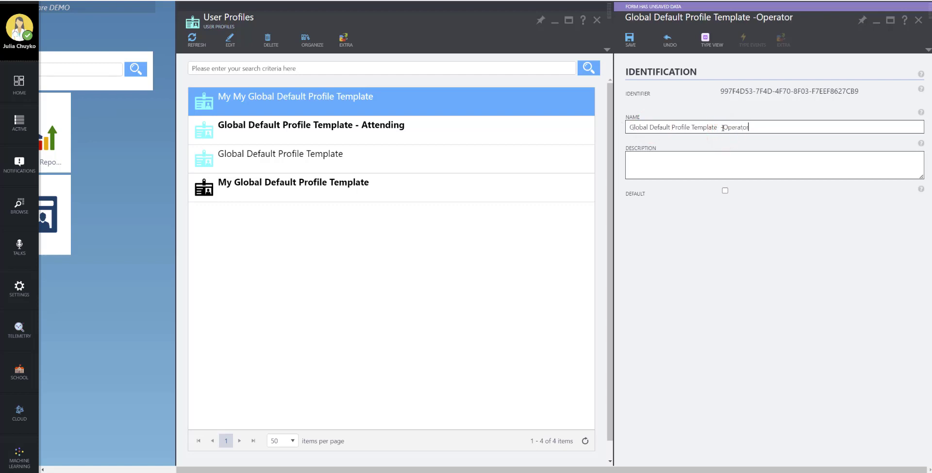
{"action": "left_click", "coordinate": [630, 39]}
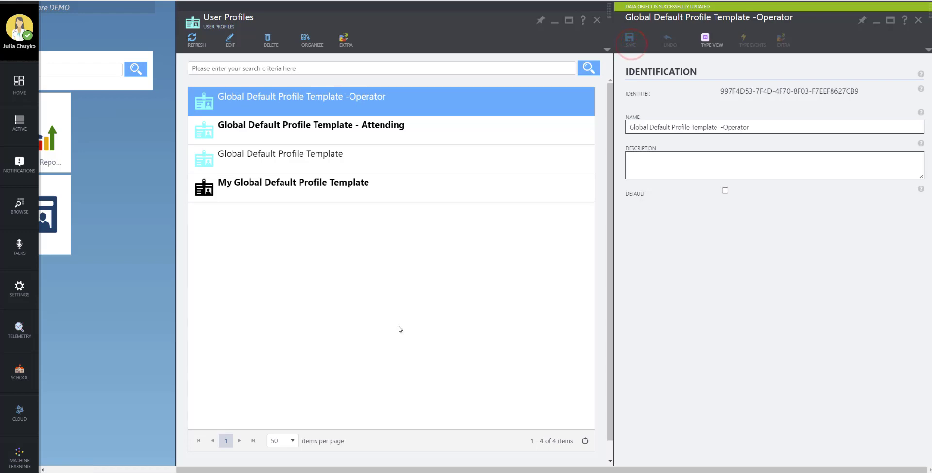
- Set Global Default Profile Template -Operator as the default profile and verify its Default option
{"action": "left_click", "coordinate": [637, 330]}
{"action": "left_click", "coordinate": [917, 21]}
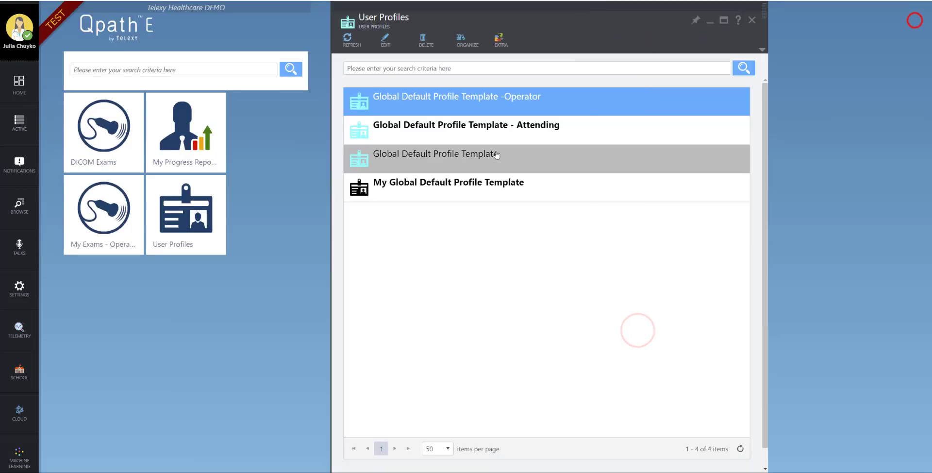
{"action": "left_click", "coordinate": [346, 39]}
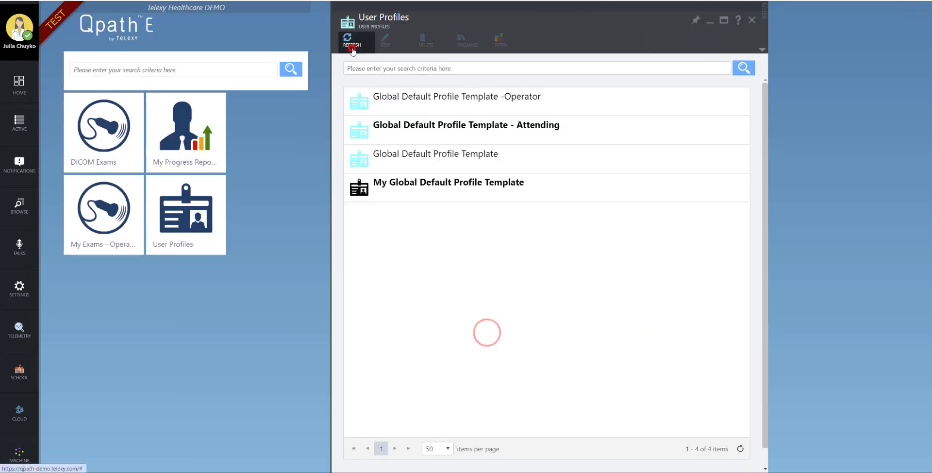
{"action": "left_click", "coordinate": [455, 96]}
{"action": "left_click", "coordinate": [469, 43]}
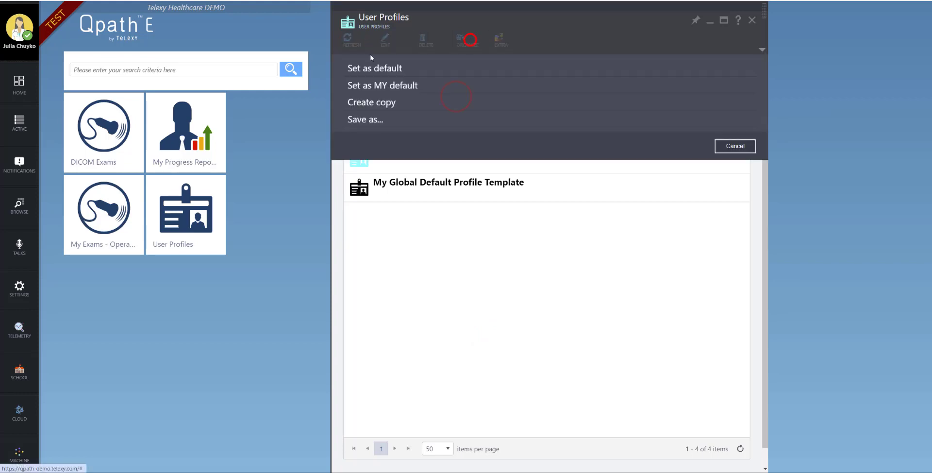
{"action": "left_click", "coordinate": [374, 68]}
{"action": "left_click", "coordinate": [391, 38]}
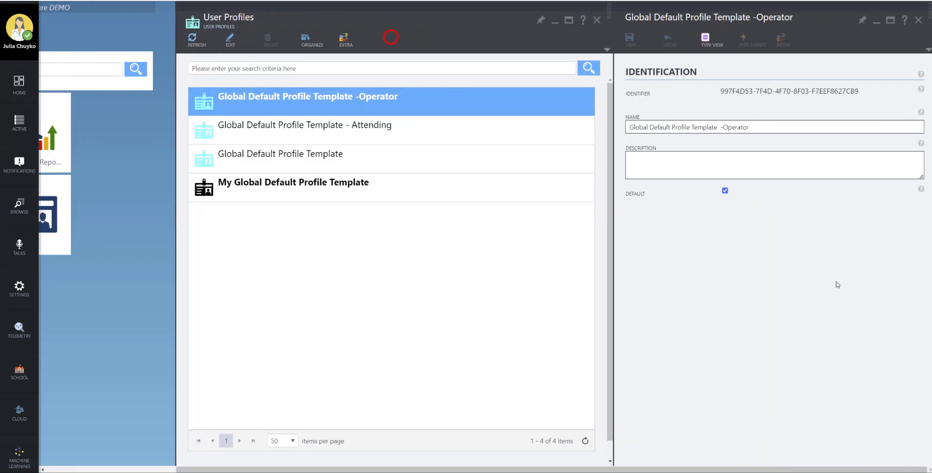
{"action": "left_click", "coordinate": [918, 21]}
- Open the member users of the RESIDENTS security group for the A ED unit in the security Units tree
{"action": "scroll", "coordinate": [19, 417], "scroll_direction": "down", "scroll_amount": 3}
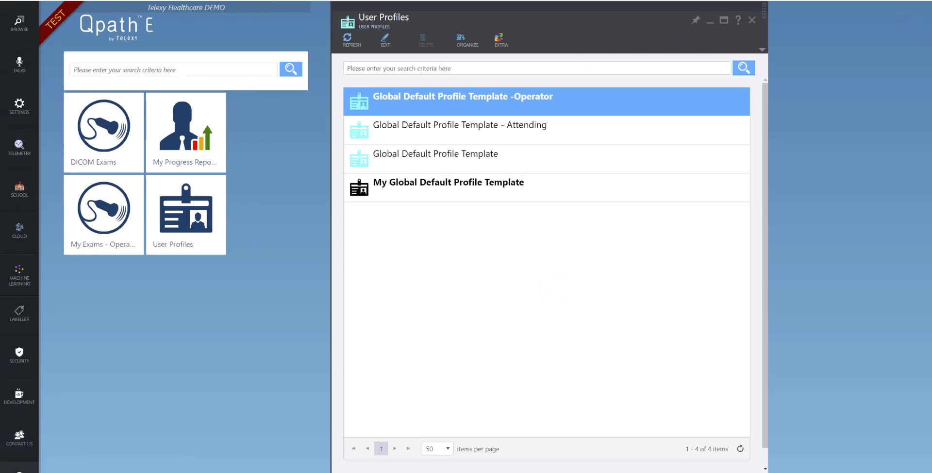
{"action": "left_click", "coordinate": [17, 353]}
{"action": "left_click", "coordinate": [81, 161]}
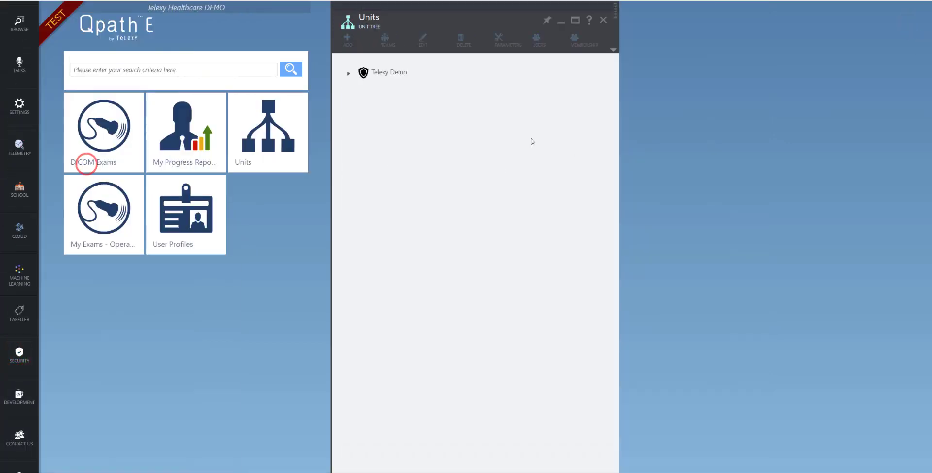
{"action": "left_click", "coordinate": [383, 72]}
{"action": "left_click", "coordinate": [340, 75]}
{"action": "left_click", "coordinate": [381, 88]}
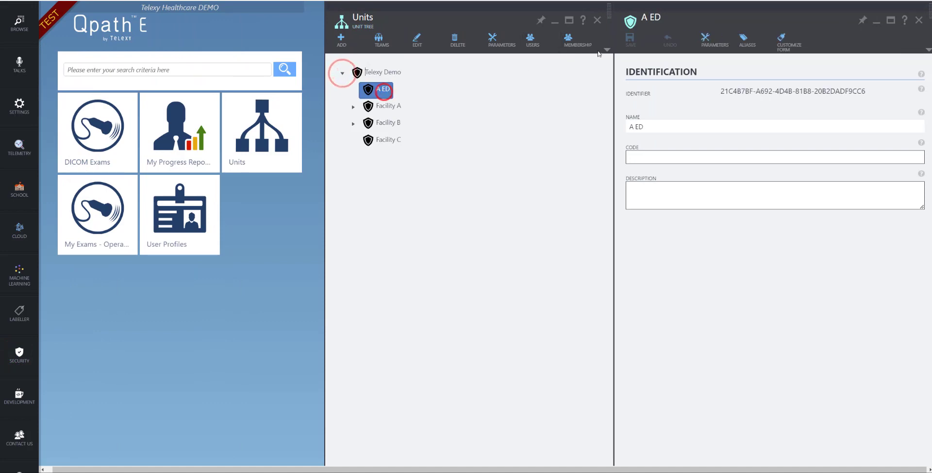
{"action": "left_click", "coordinate": [581, 45]}
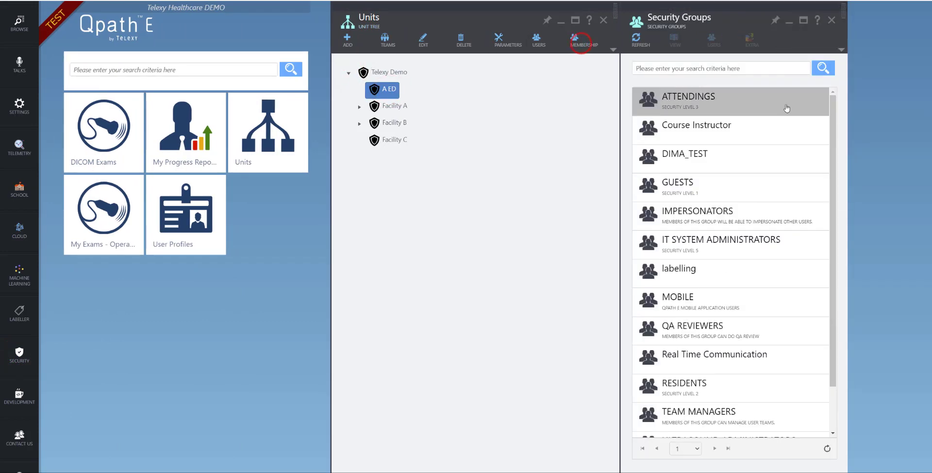
{"action": "scroll", "coordinate": [755, 380], "scroll_direction": "down", "scroll_amount": 2}
{"action": "left_click", "coordinate": [732, 338]}
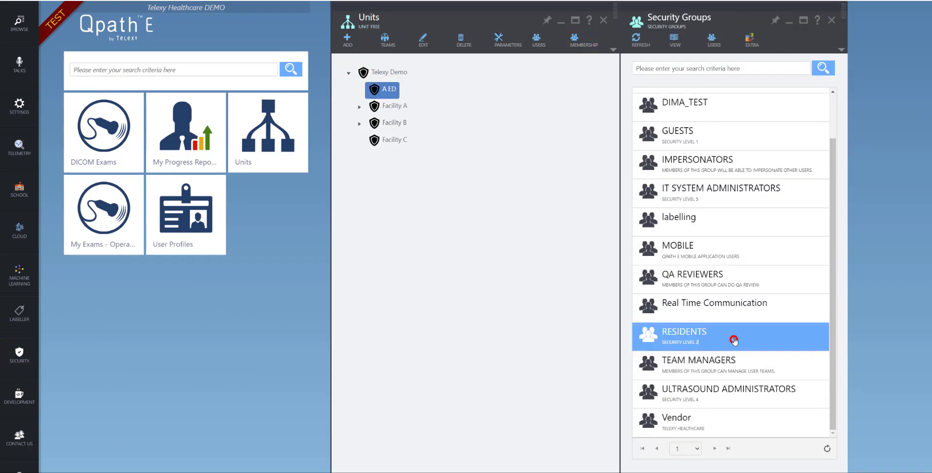
{"action": "left_click", "coordinate": [713, 41]}
- Reset the RESIDENTS group's member users to the default profile, and close the Member users, Security Groups and Units windows
{"action": "left_click", "coordinate": [783, 40]}
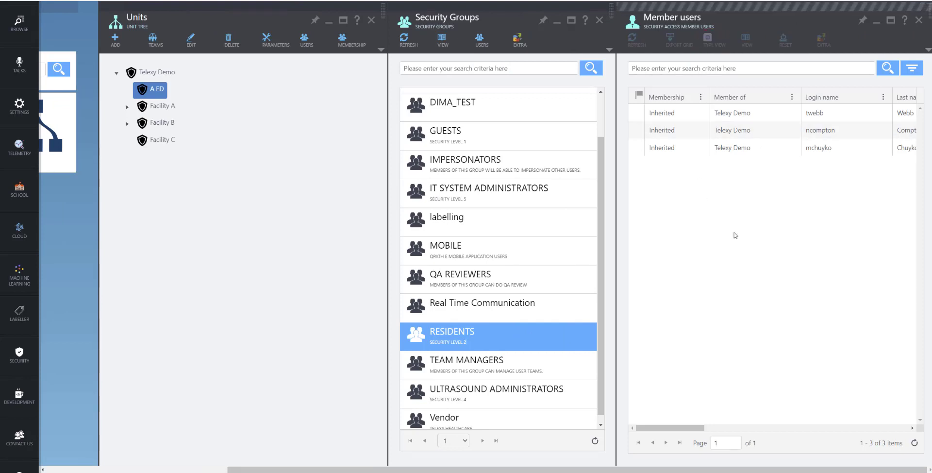
{"action": "left_click", "coordinate": [858, 112]}
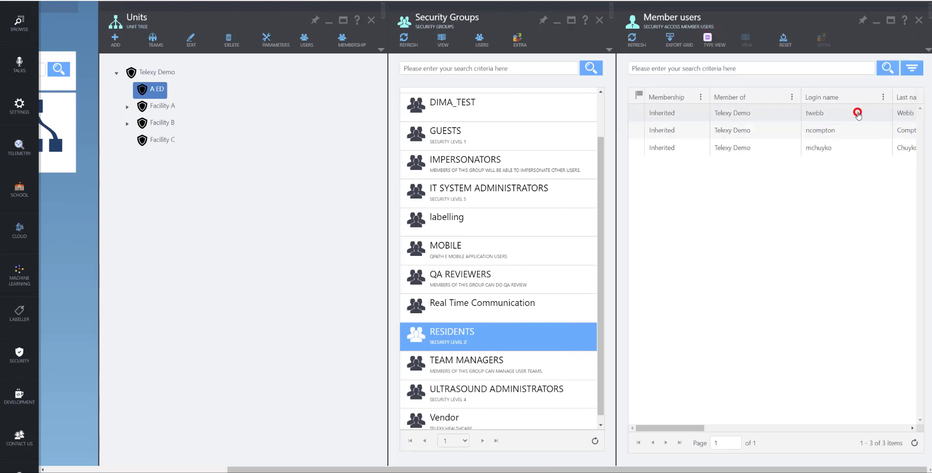
{"action": "left_click", "coordinate": [919, 20]}
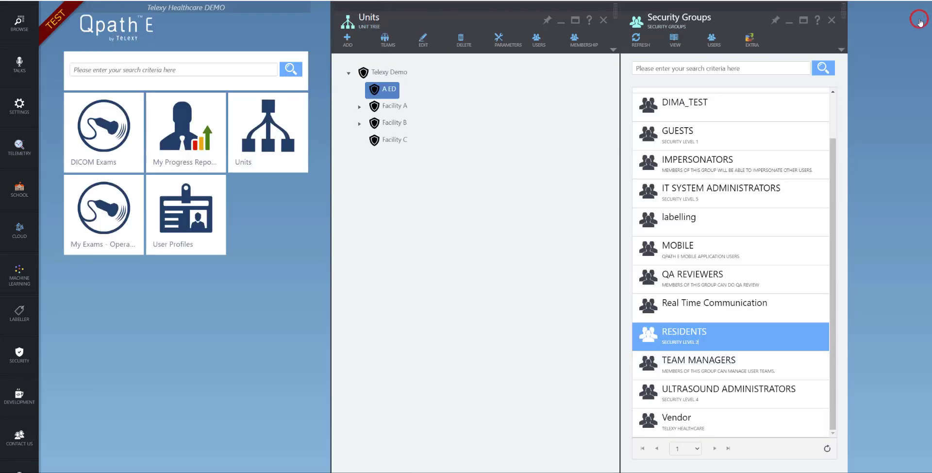
{"action": "left_click", "coordinate": [831, 20]}
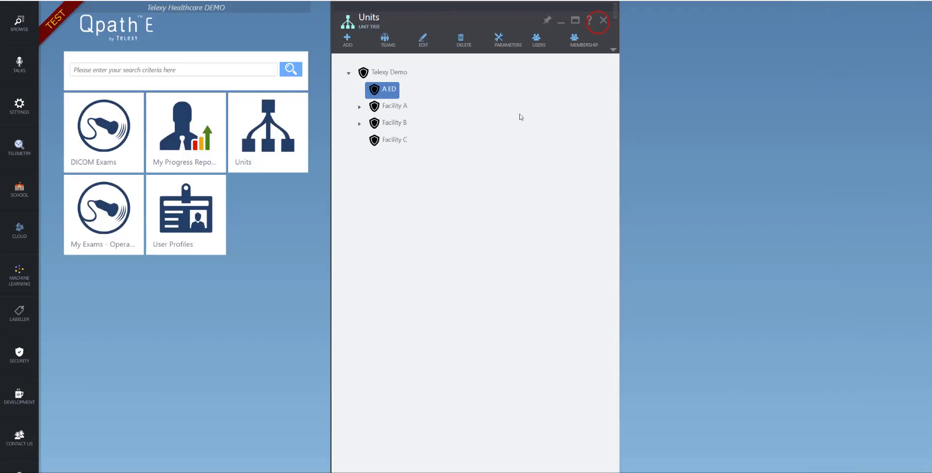
{"action": "left_click", "coordinate": [602, 20]}
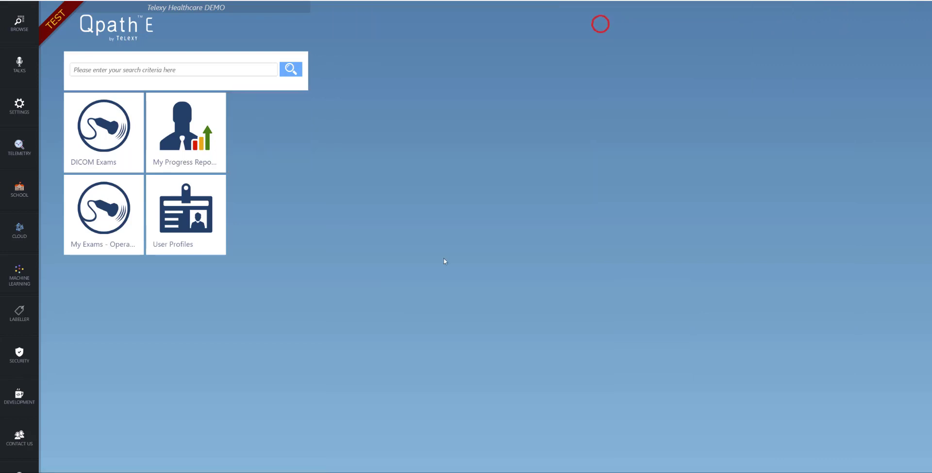
- Refresh the User Profiles list and set Global Default Profile Template as the default profile again
{"action": "left_click", "coordinate": [179, 248]}
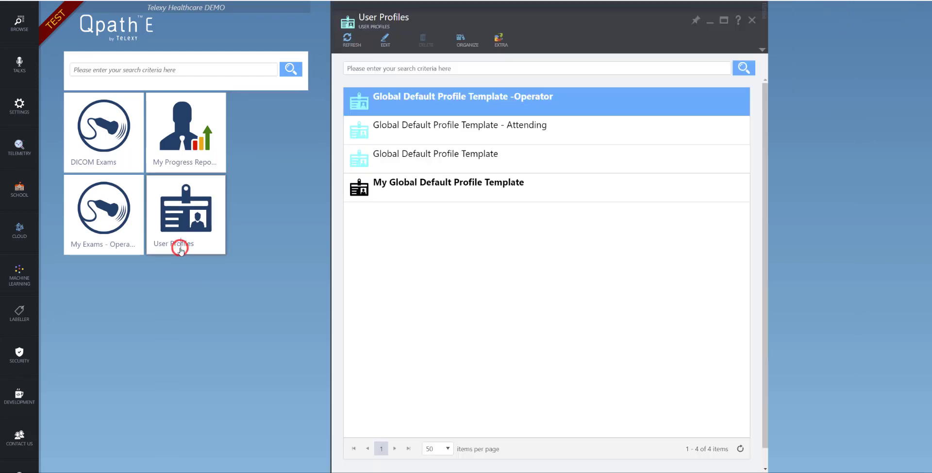
{"action": "left_click", "coordinate": [347, 40]}
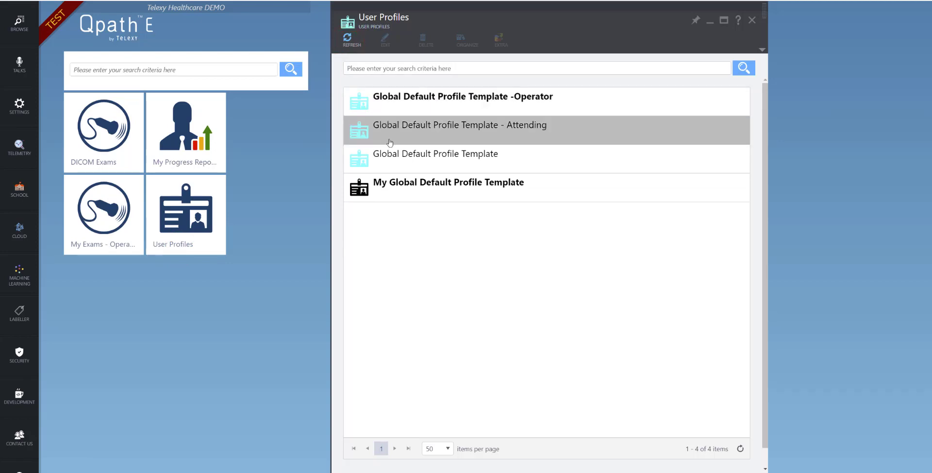
{"action": "left_click", "coordinate": [395, 162]}
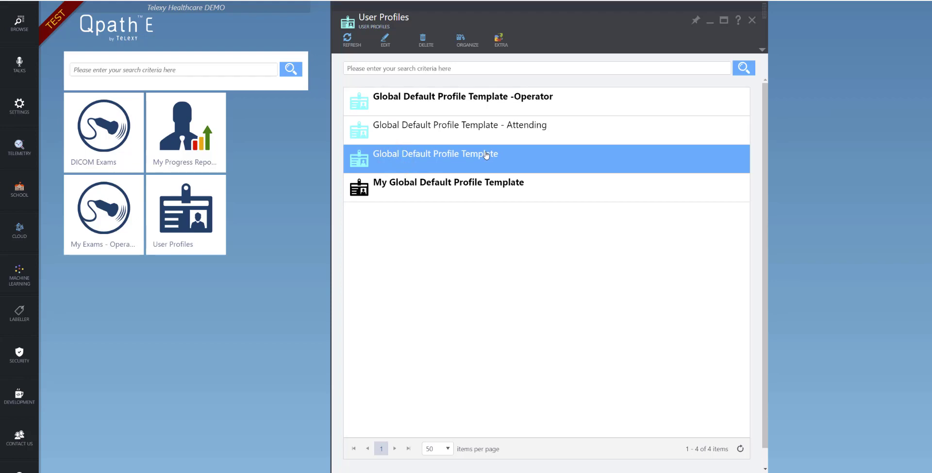
{"action": "left_click", "coordinate": [468, 39]}
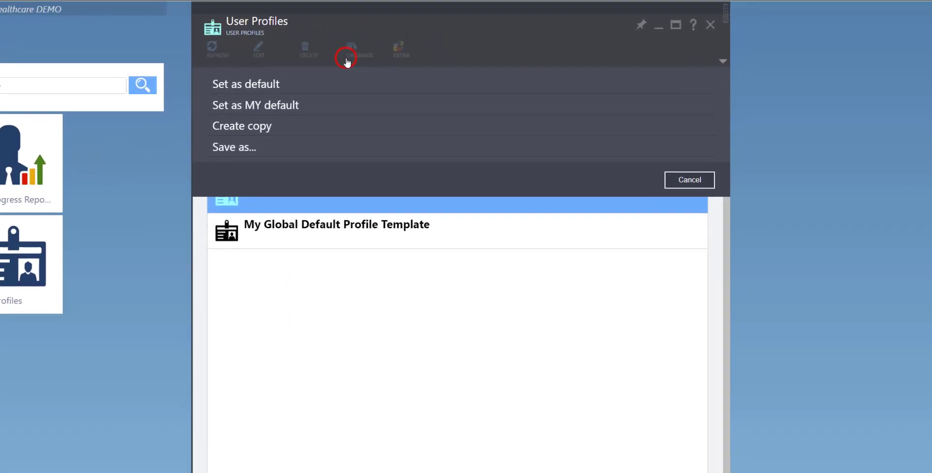
{"action": "left_click", "coordinate": [227, 88]}
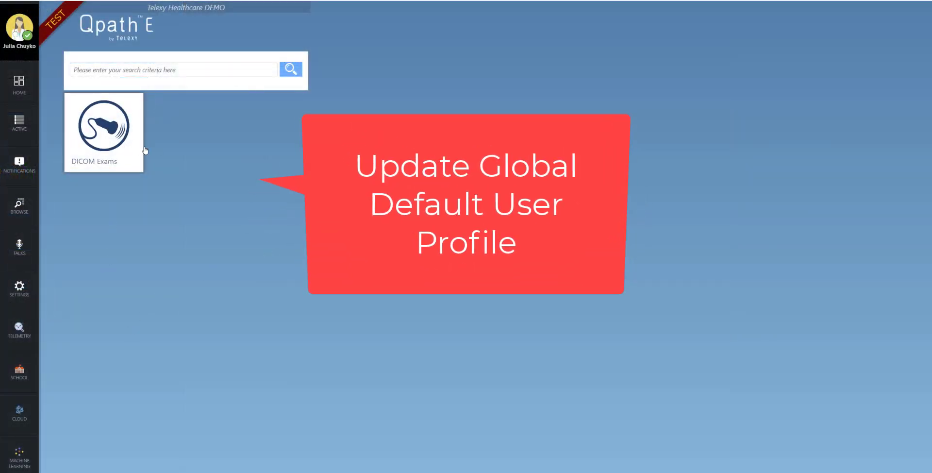
- In the User Profiles settings, save My Global Default Profile Template over the existing Global Default Profile Template and confirm the overwrite
{"action": "scroll", "coordinate": [22, 123], "scroll_direction": "down", "scroll_amount": 4}
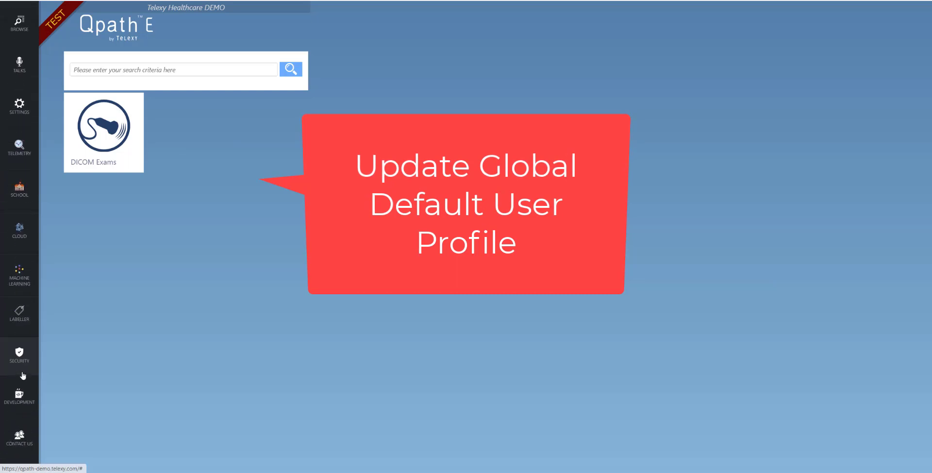
{"action": "left_click", "coordinate": [30, 99]}
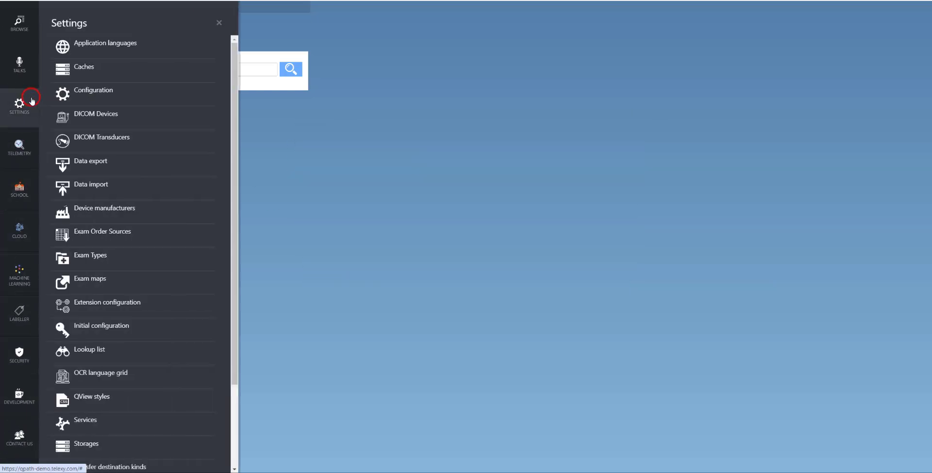
{"action": "scroll", "coordinate": [122, 422], "scroll_direction": "down", "scroll_amount": 3}
{"action": "left_click", "coordinate": [125, 396]}
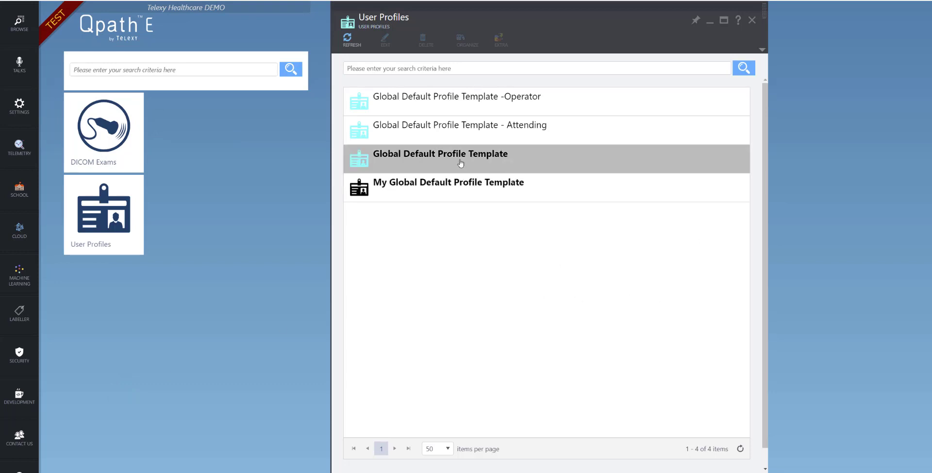
{"action": "left_click", "coordinate": [457, 189]}
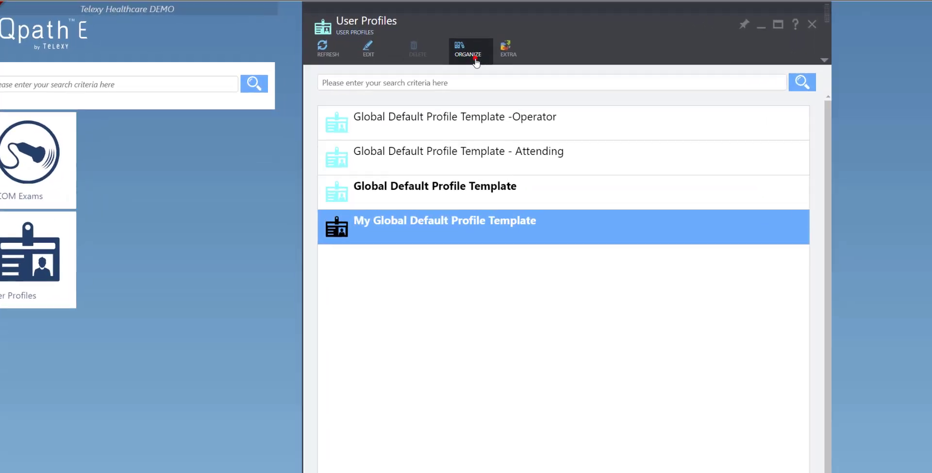
{"action": "left_click", "coordinate": [467, 40]}
{"action": "left_click", "coordinate": [321, 147]}
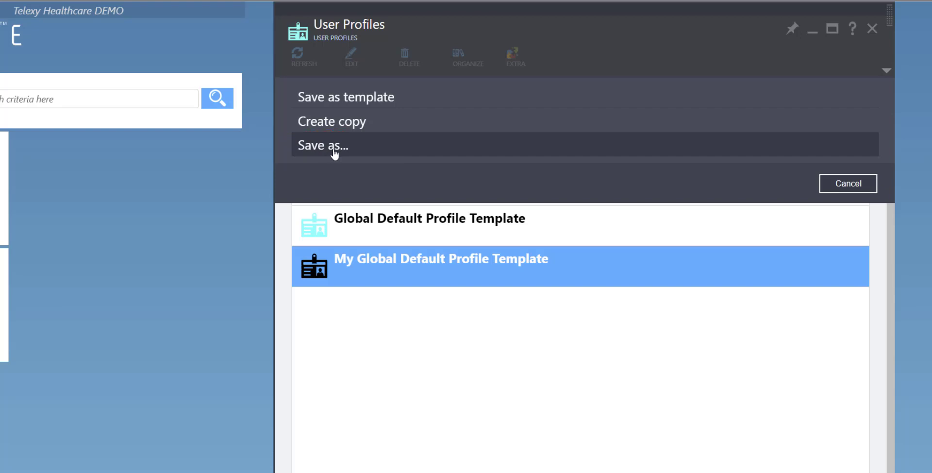
{"action": "left_click", "coordinate": [332, 151]}
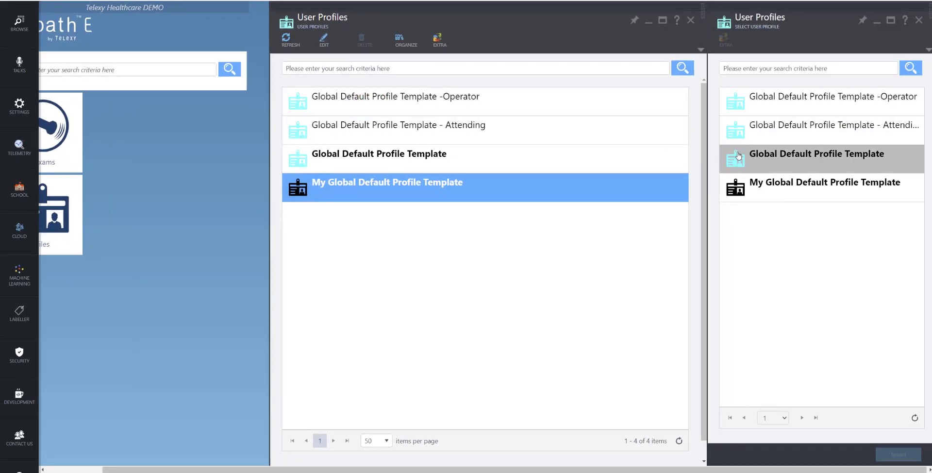
{"action": "left_click", "coordinate": [777, 158]}
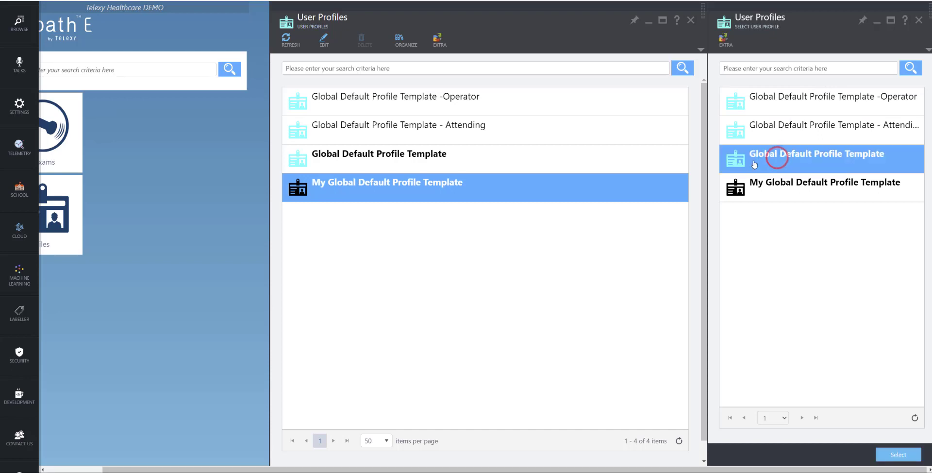
{"action": "left_click", "coordinate": [893, 455]}
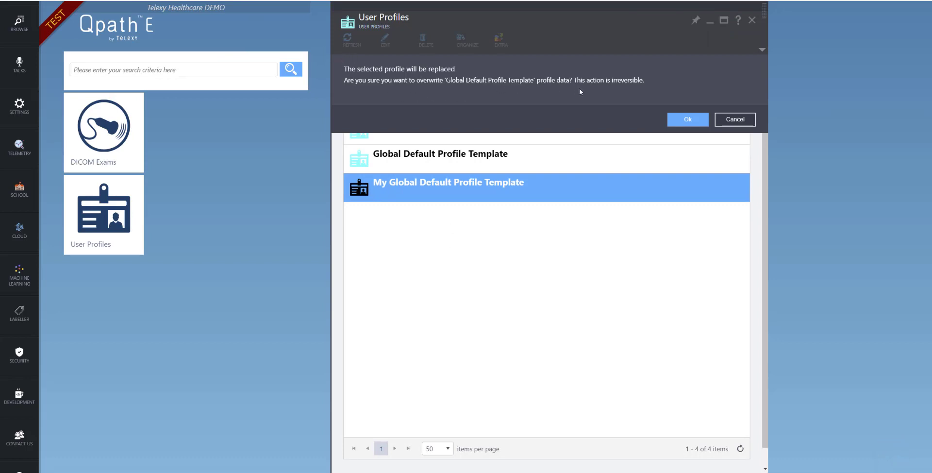
{"action": "left_click", "coordinate": [685, 122]}
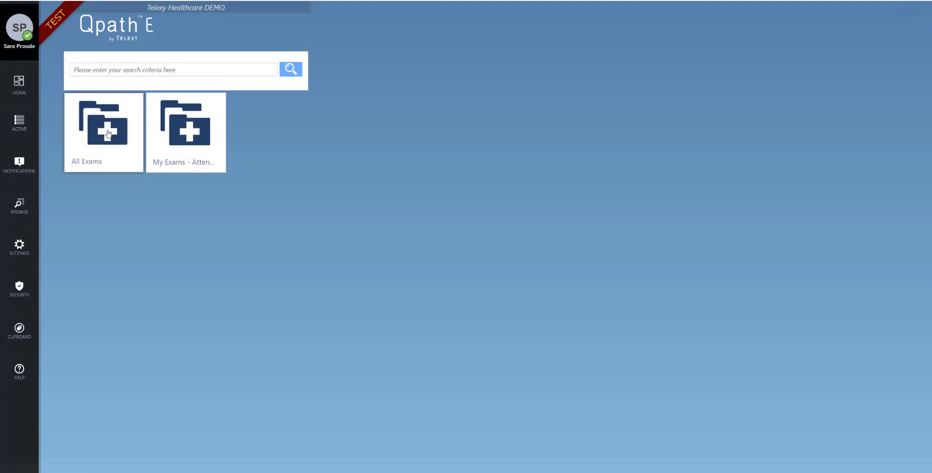
- Restore the default settings for the attending user's account, check the DICOM Exams list, and close it
{"action": "left_click", "coordinate": [12, 34]}
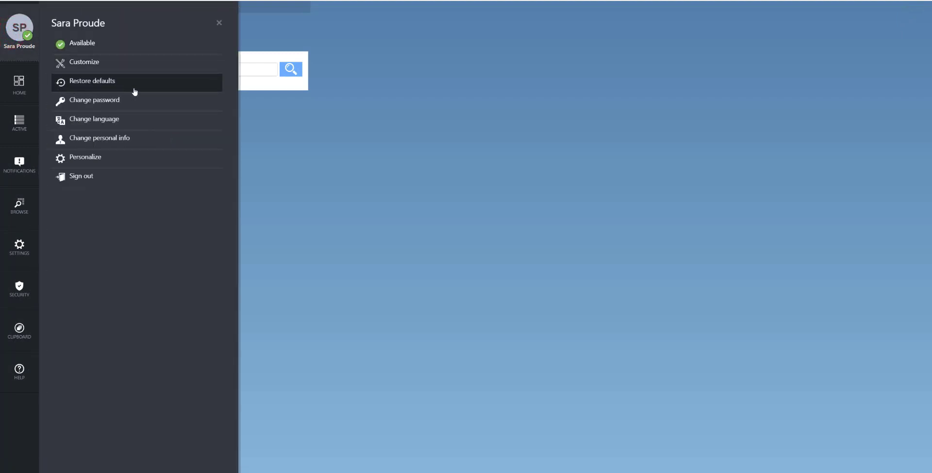
{"action": "left_click", "coordinate": [93, 84]}
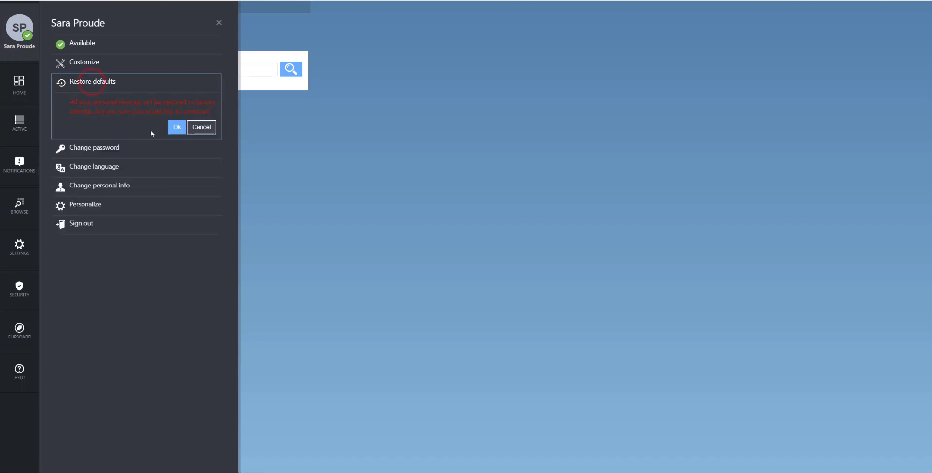
{"action": "left_click", "coordinate": [177, 128]}
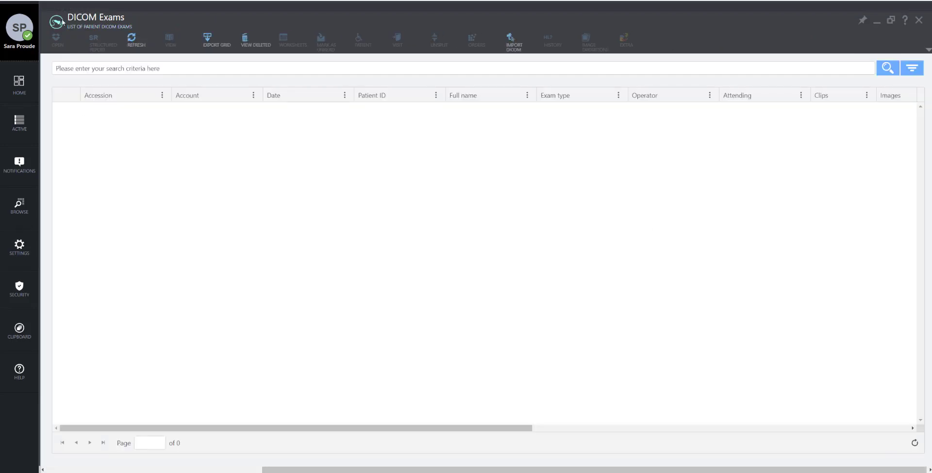
{"action": "left_click", "coordinate": [919, 20]}
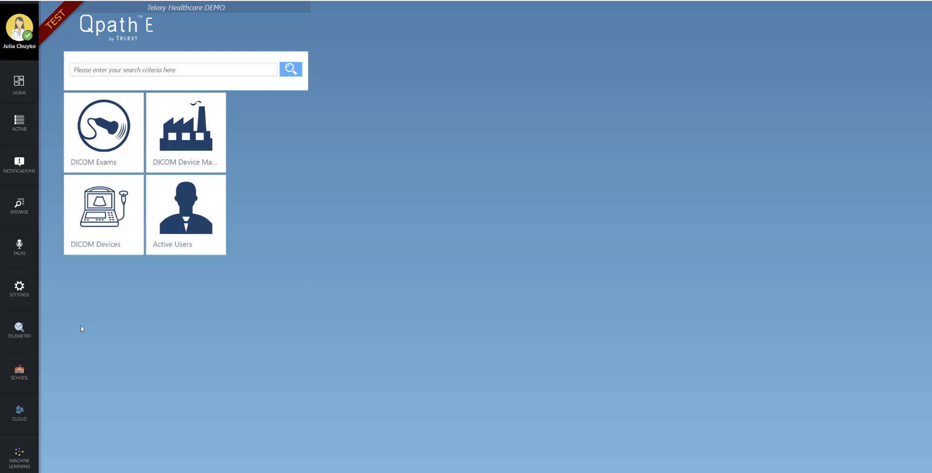
- In the User Profiles settings, rename My Global Default Profile Template as "My Global Default Profile Template - IT System Admin" and save it
{"action": "left_click", "coordinate": [20, 287]}
{"action": "scroll", "coordinate": [107, 330], "scroll_direction": "down", "scroll_amount": 3}
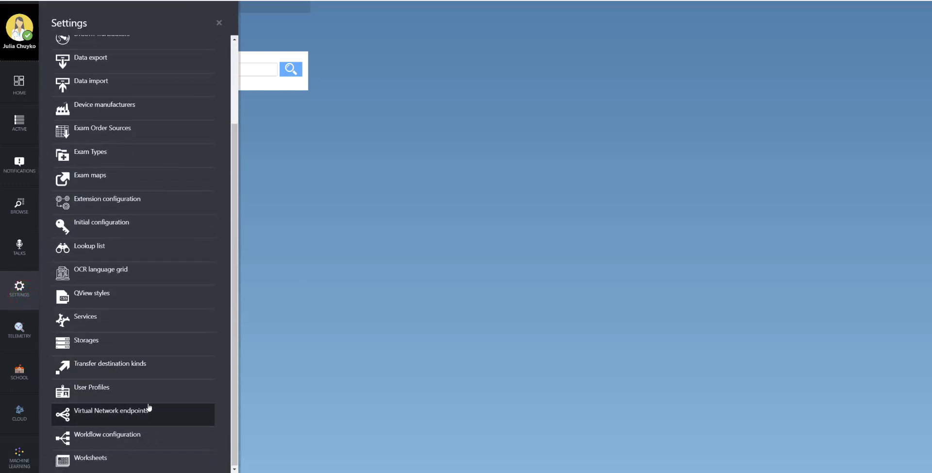
{"action": "left_click", "coordinate": [146, 394]}
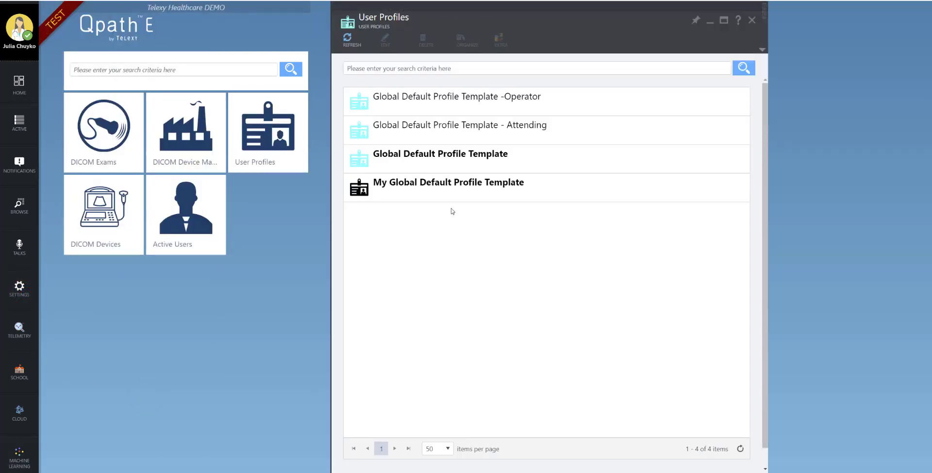
{"action": "left_click", "coordinate": [420, 194]}
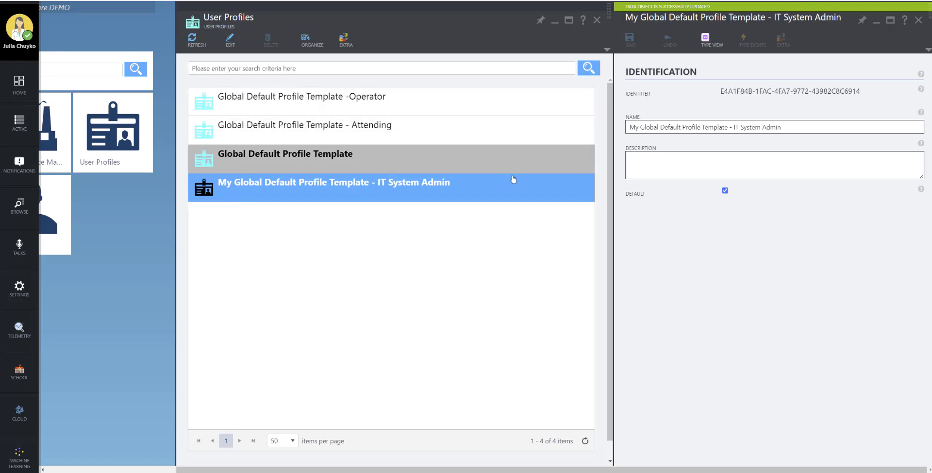
- Create a personal copy of the Global Default Profile Template - Attending profile and refresh the User Profiles list
{"action": "left_click", "coordinate": [375, 140]}
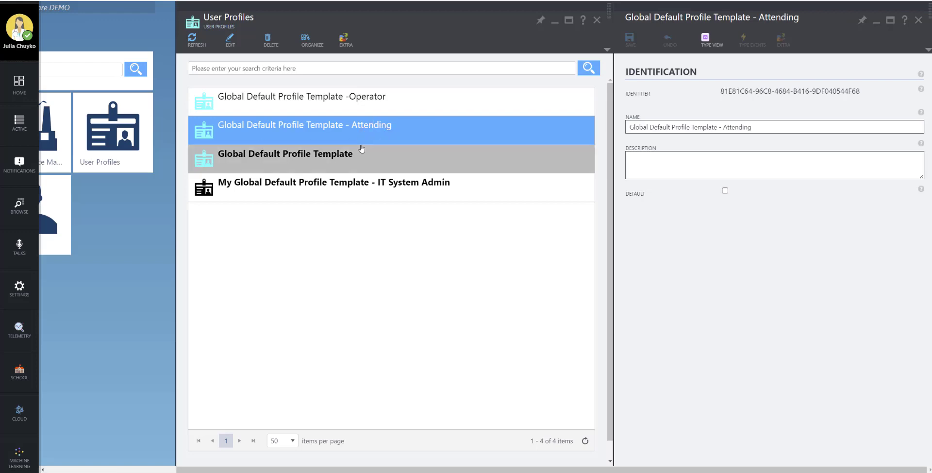
{"action": "left_click", "coordinate": [308, 49]}
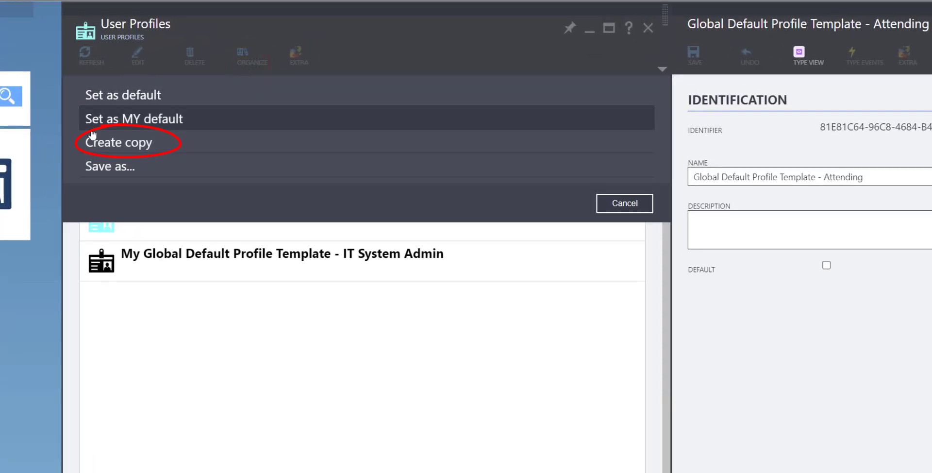
{"action": "left_click", "coordinate": [152, 145]}
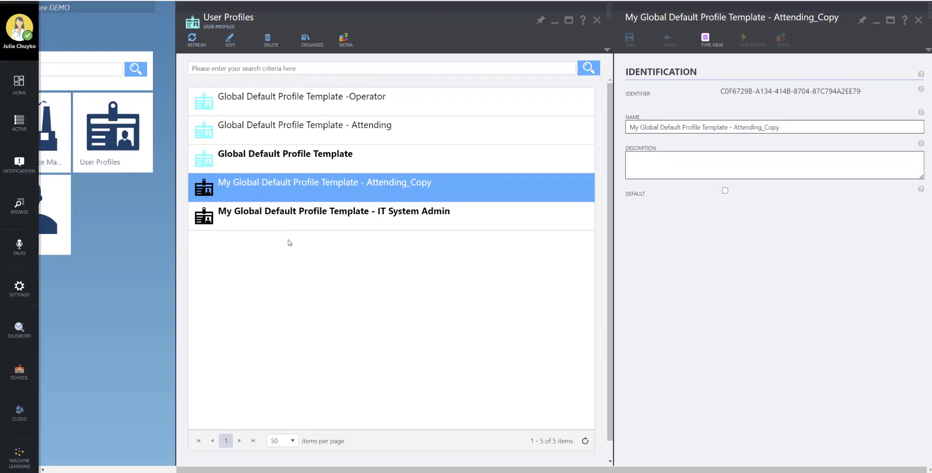
{"action": "left_click", "coordinate": [194, 40]}
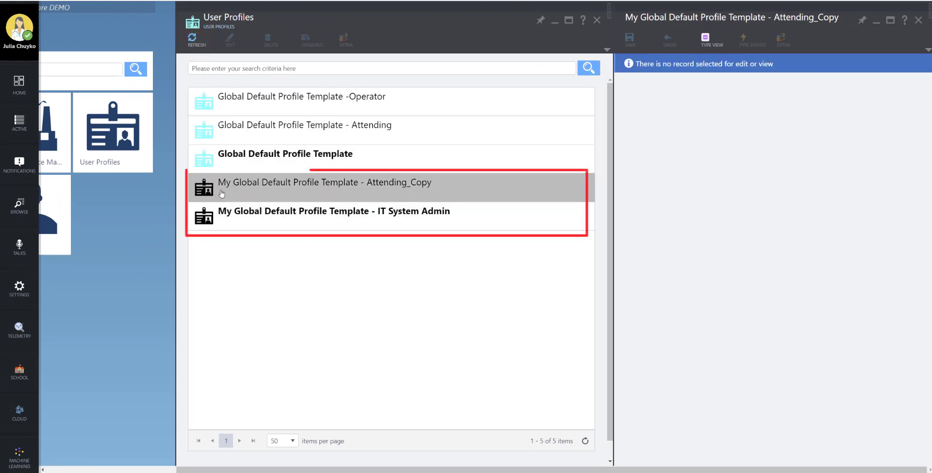
{"action": "left_click", "coordinate": [230, 221]}
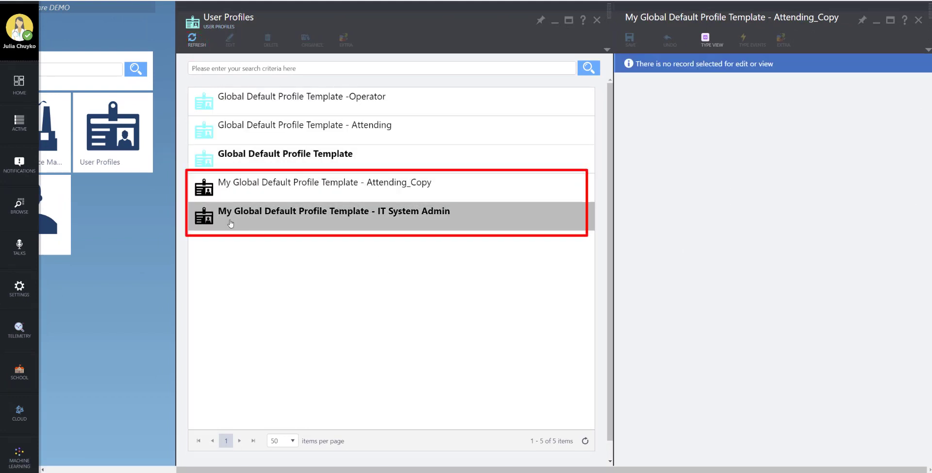
- Close the profile details and set My Global Default Profile Template - Attending_Copy as MY default
{"action": "left_click", "coordinate": [339, 194]}
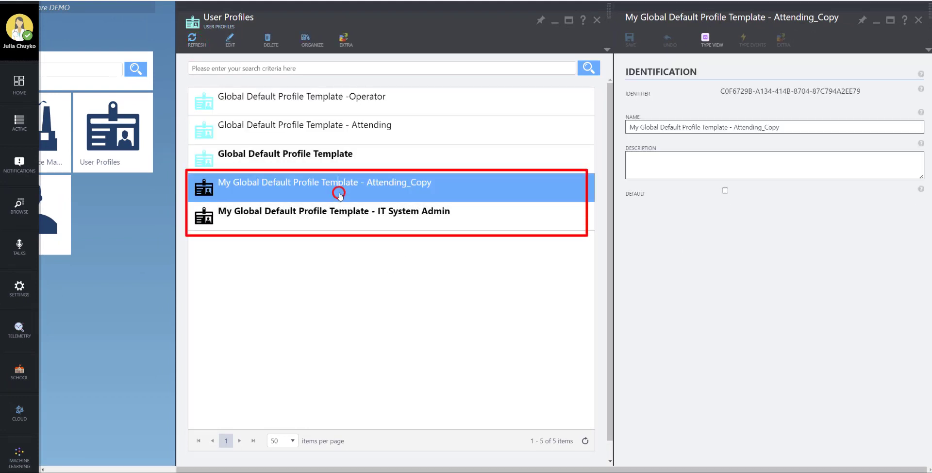
{"action": "left_click", "coordinate": [918, 20]}
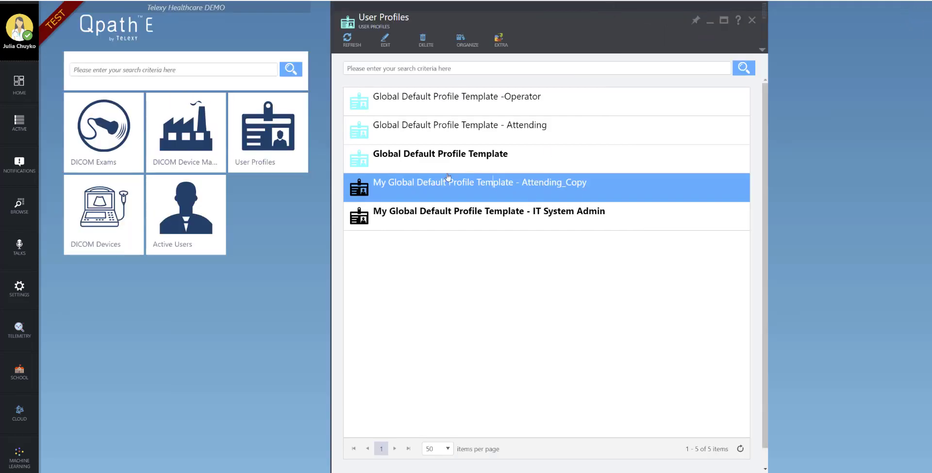
{"action": "left_click", "coordinate": [464, 45]}
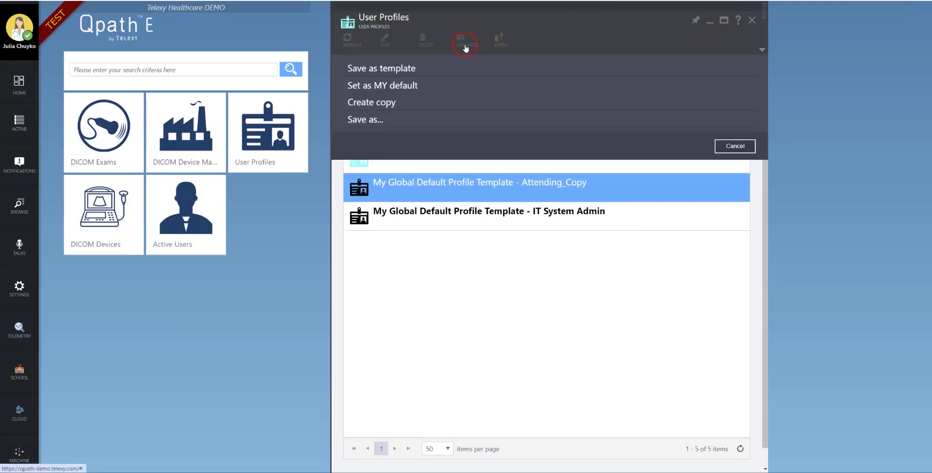
{"action": "left_click", "coordinate": [379, 86]}
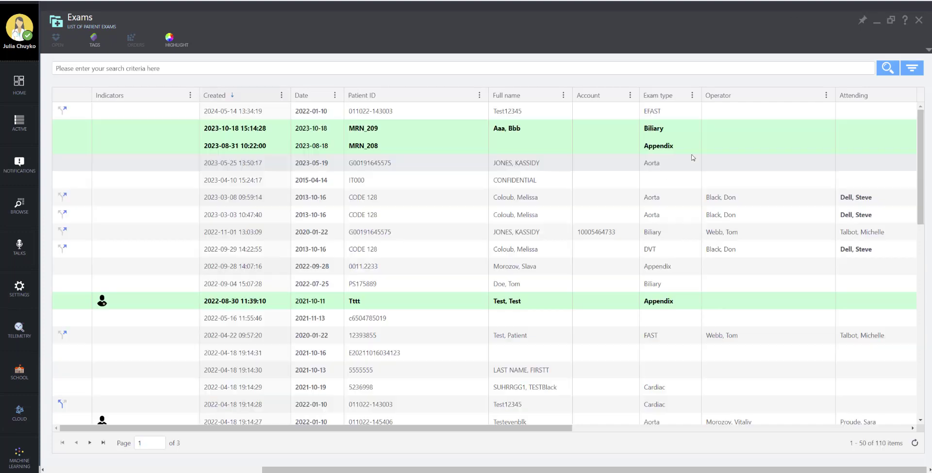
- Close the Exams list and reopen the User Profiles list from the settings
{"action": "left_click", "coordinate": [917, 22]}
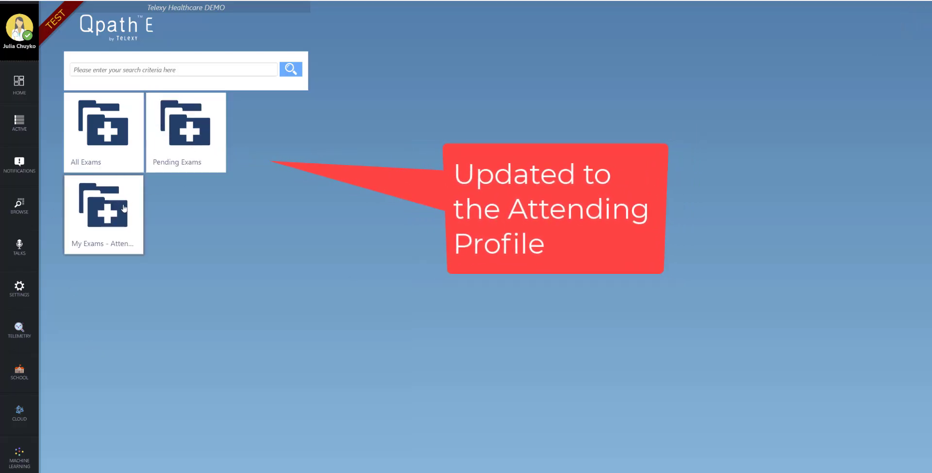
{"action": "left_click", "coordinate": [19, 287]}
{"action": "left_click", "coordinate": [128, 381]}
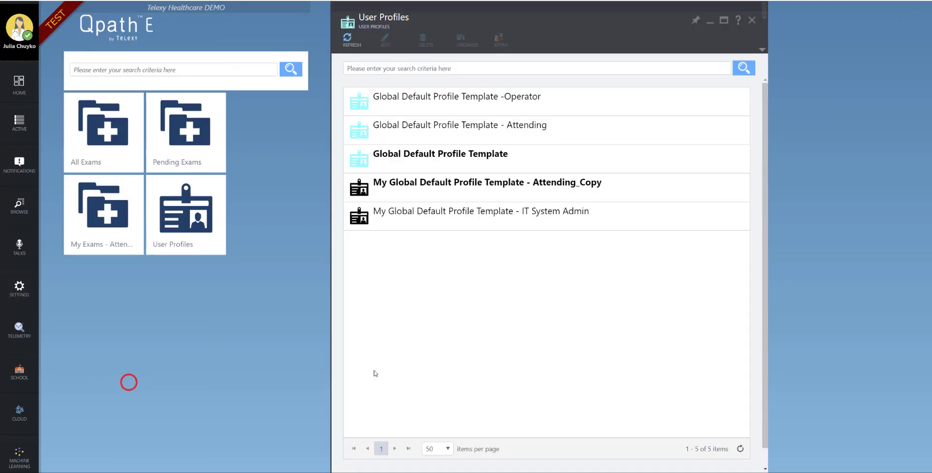